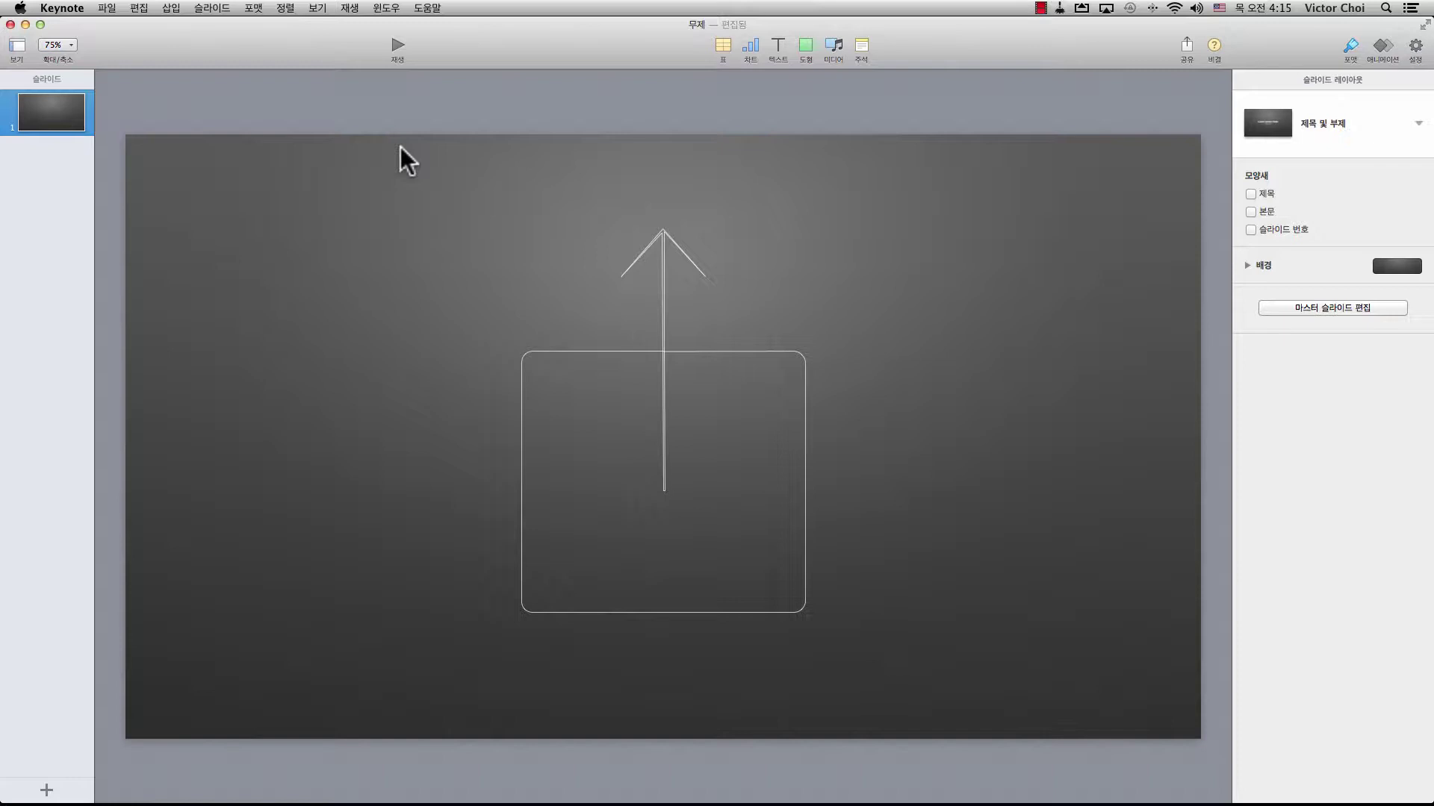
- Zoom the slide view to 100% and return it to 75%
{"action": "left_click", "coordinate": [72, 47]}
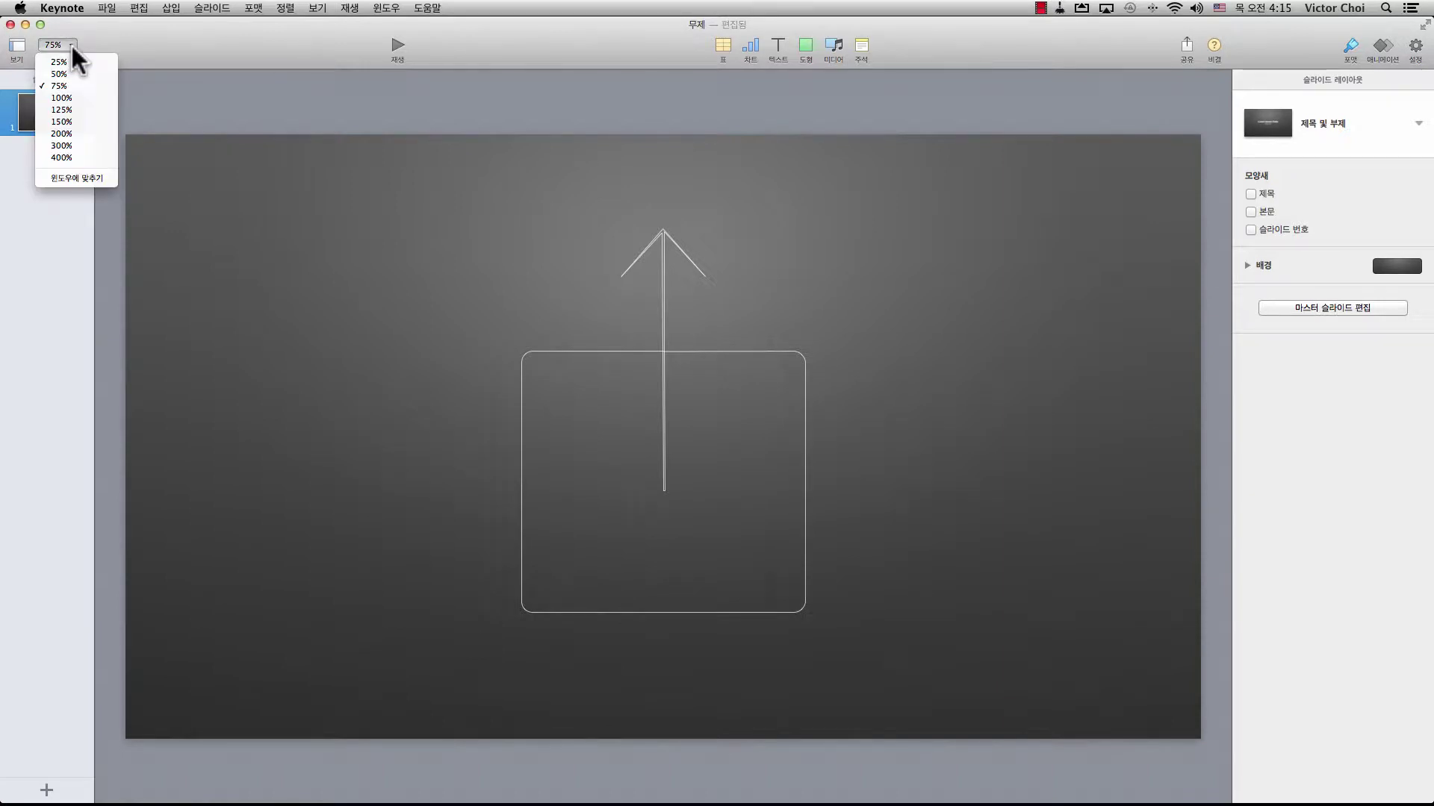
{"action": "left_click", "coordinate": [75, 97]}
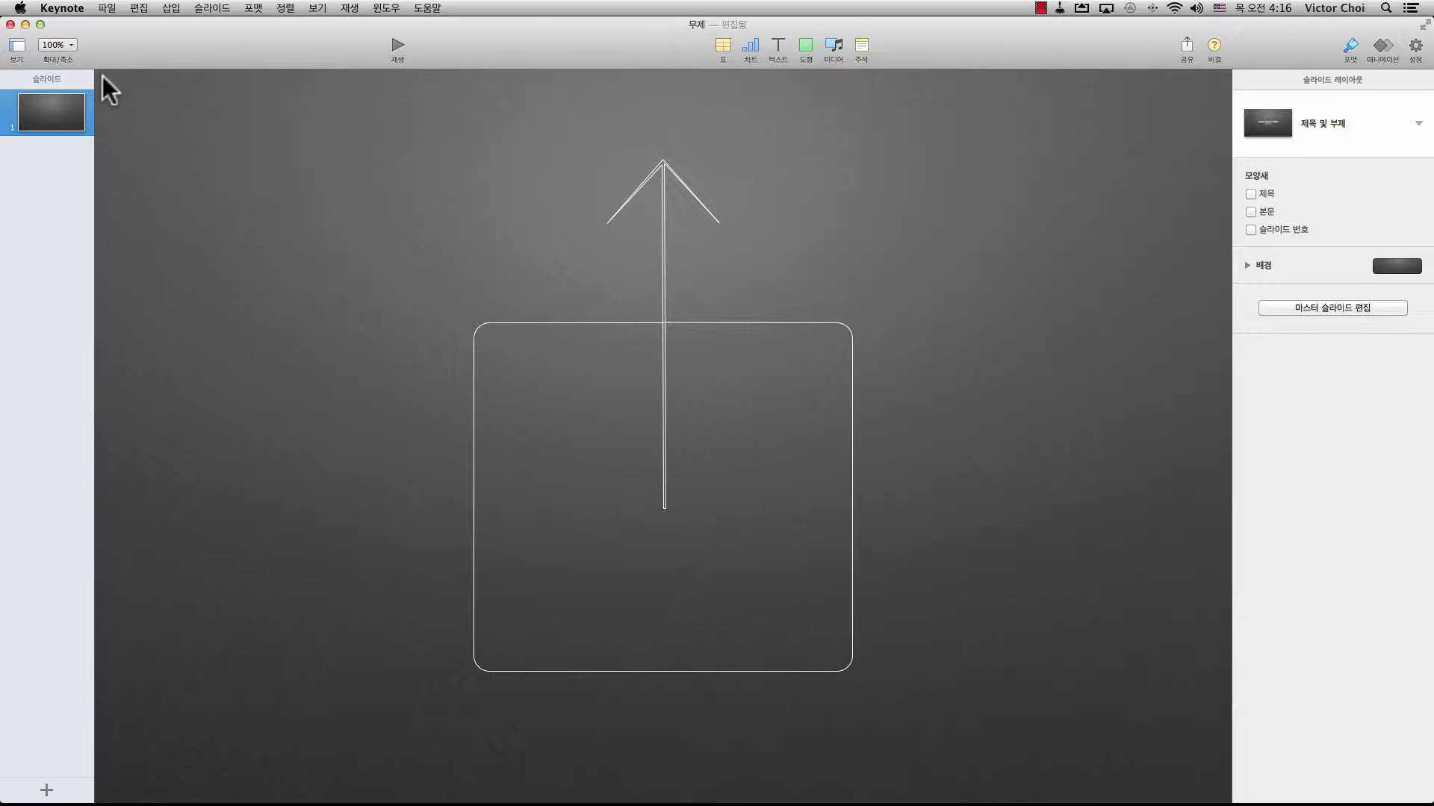
{"action": "left_click", "coordinate": [64, 44]}
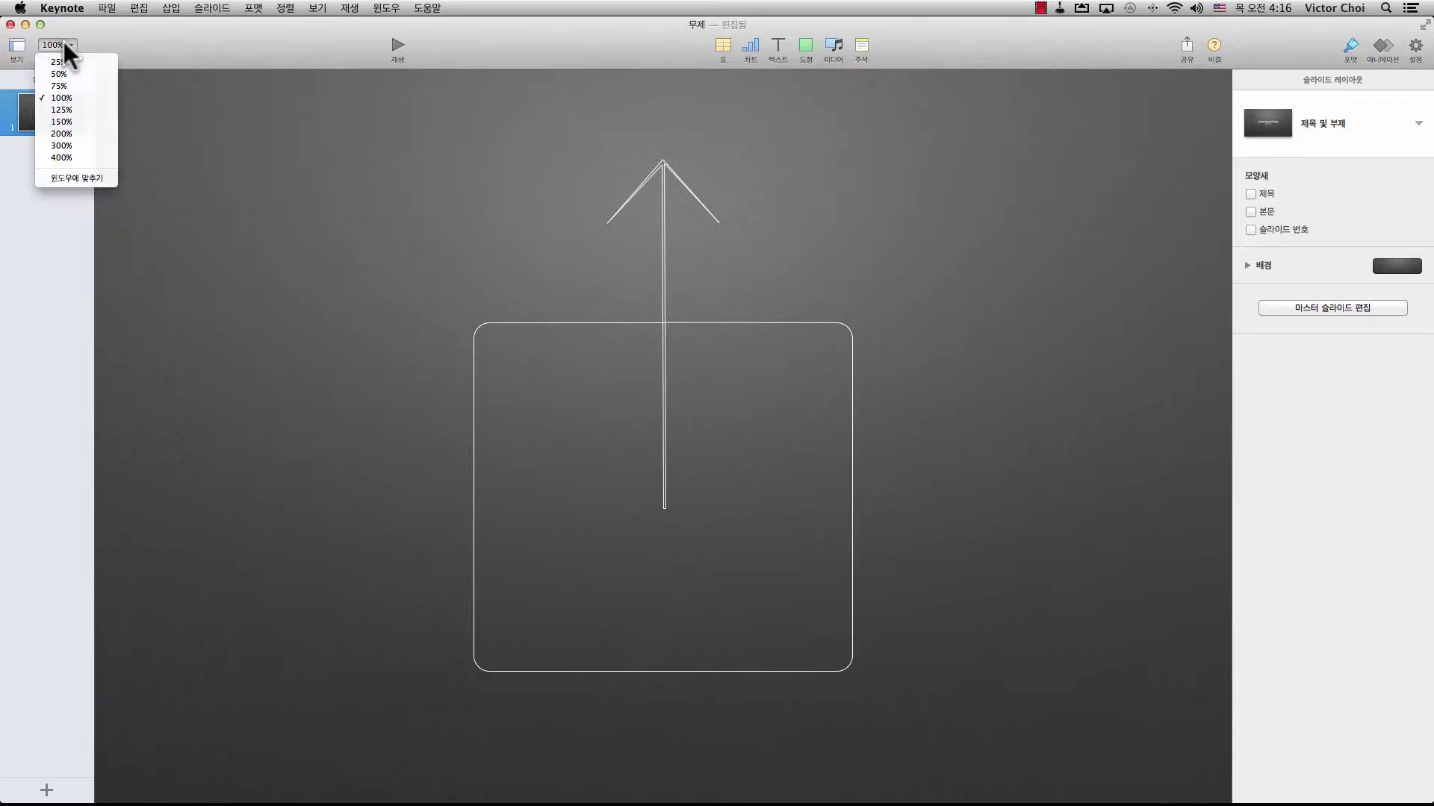
{"action": "left_click", "coordinate": [65, 85]}
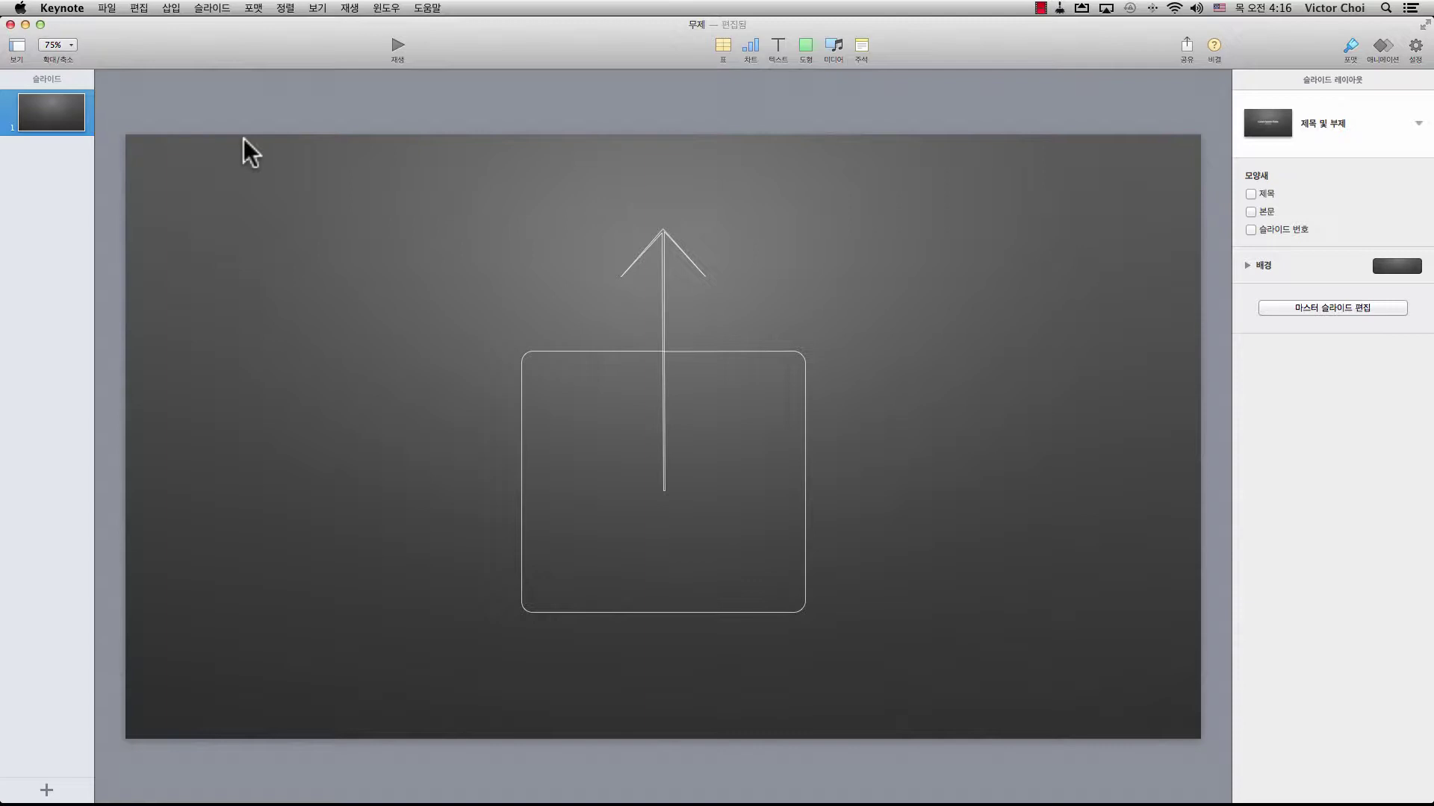
- Set the slide view's zoom level to fit the window
{"action": "left_click", "coordinate": [73, 47]}
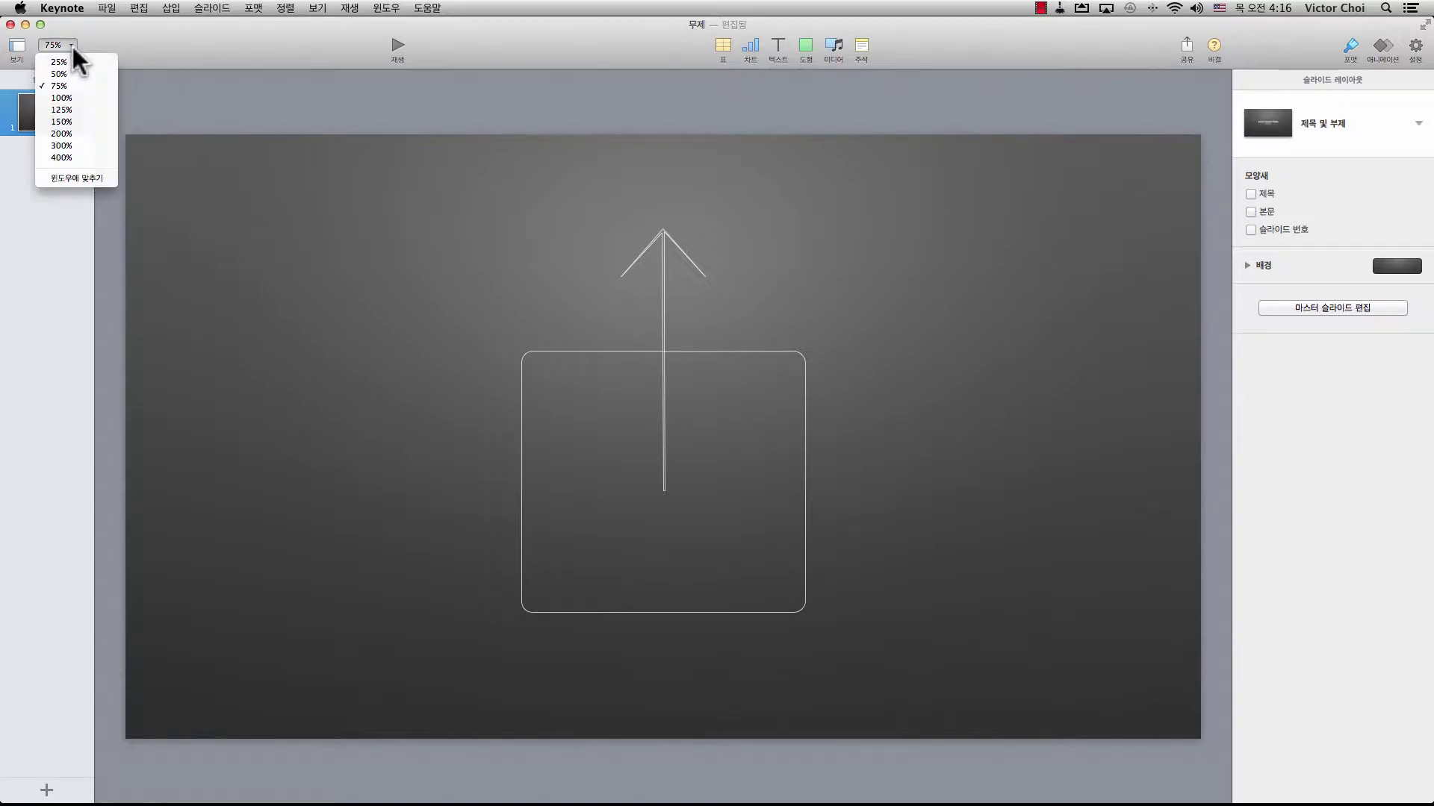
{"action": "left_click", "coordinate": [77, 180]}
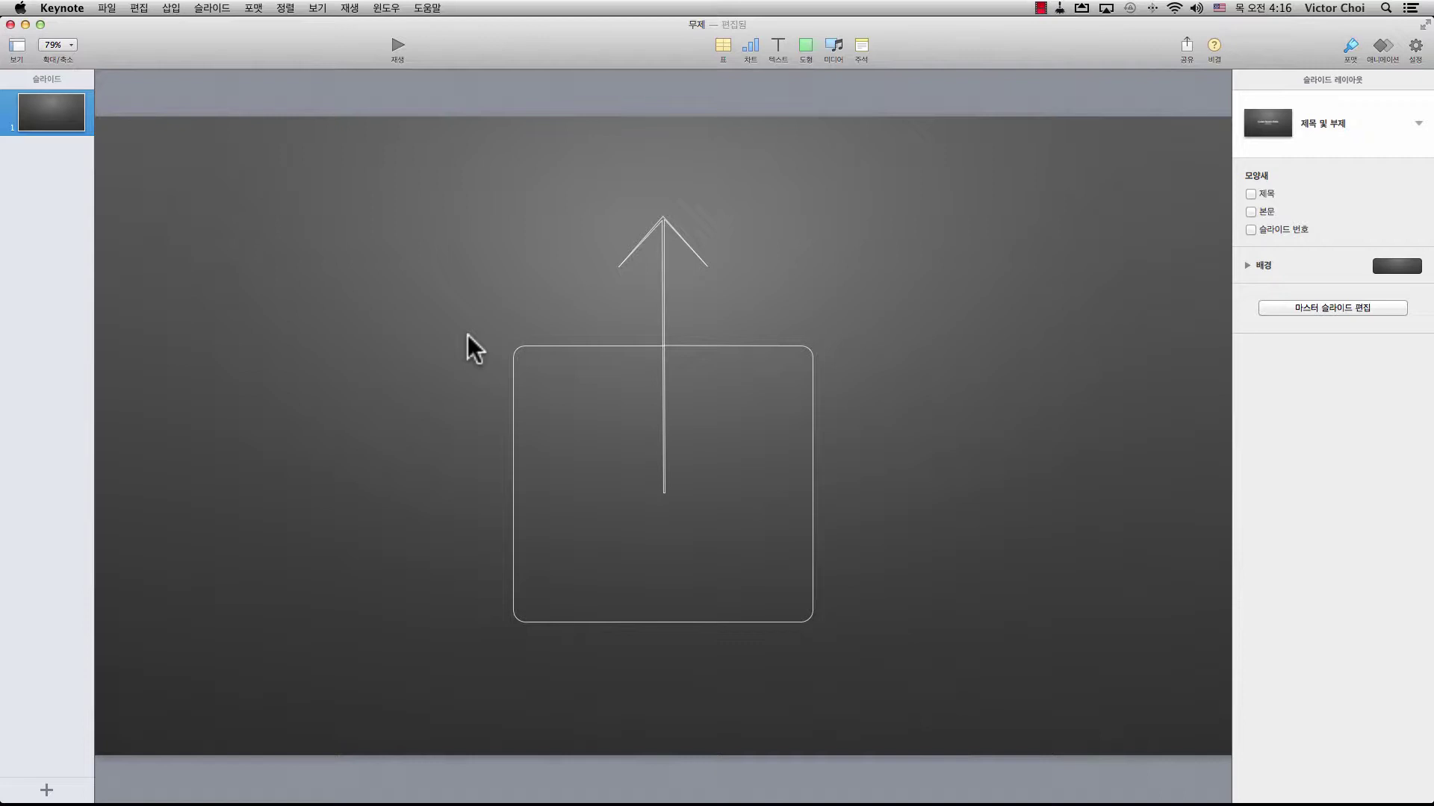
{"action": "left_click", "coordinate": [68, 46]}
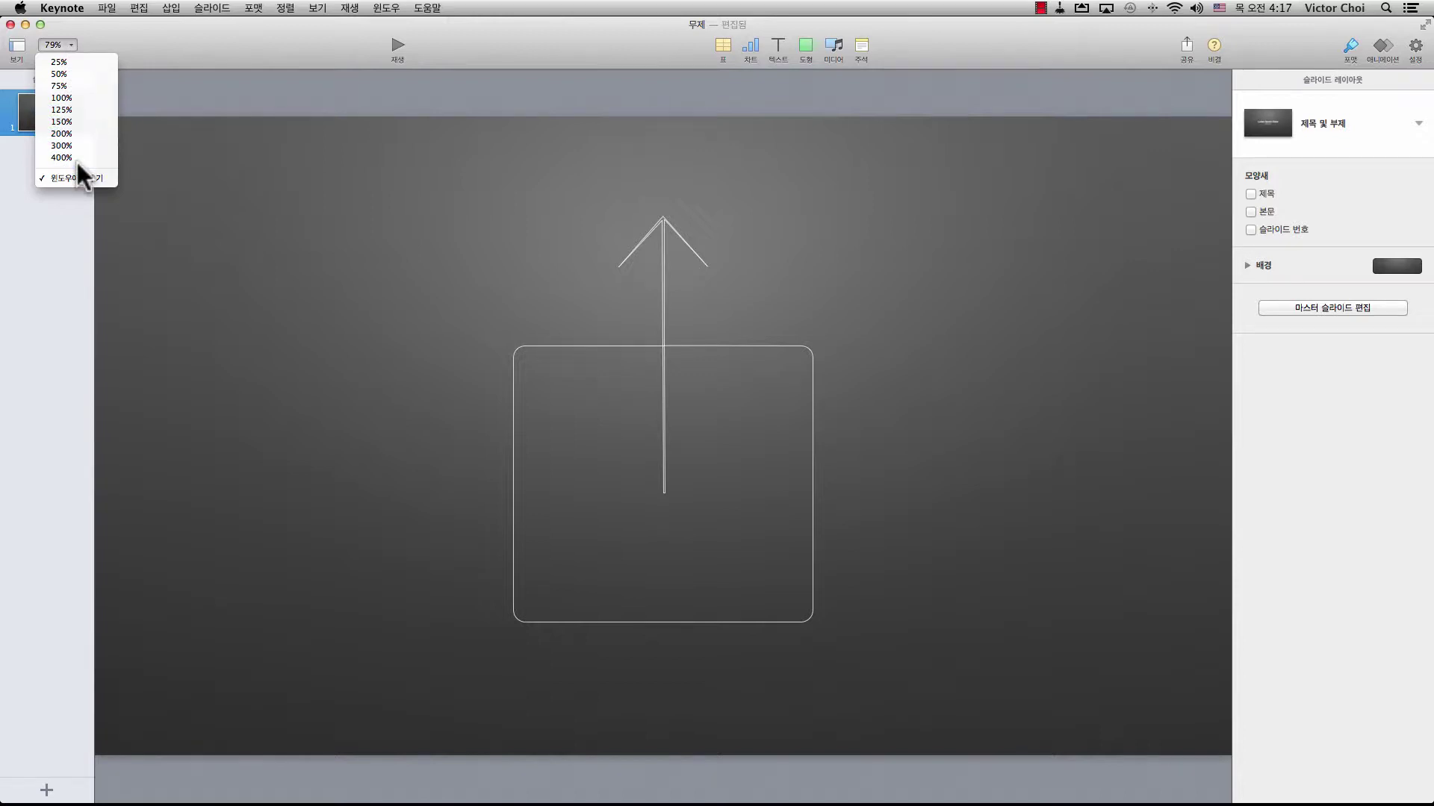
{"action": "left_click", "coordinate": [298, 253]}
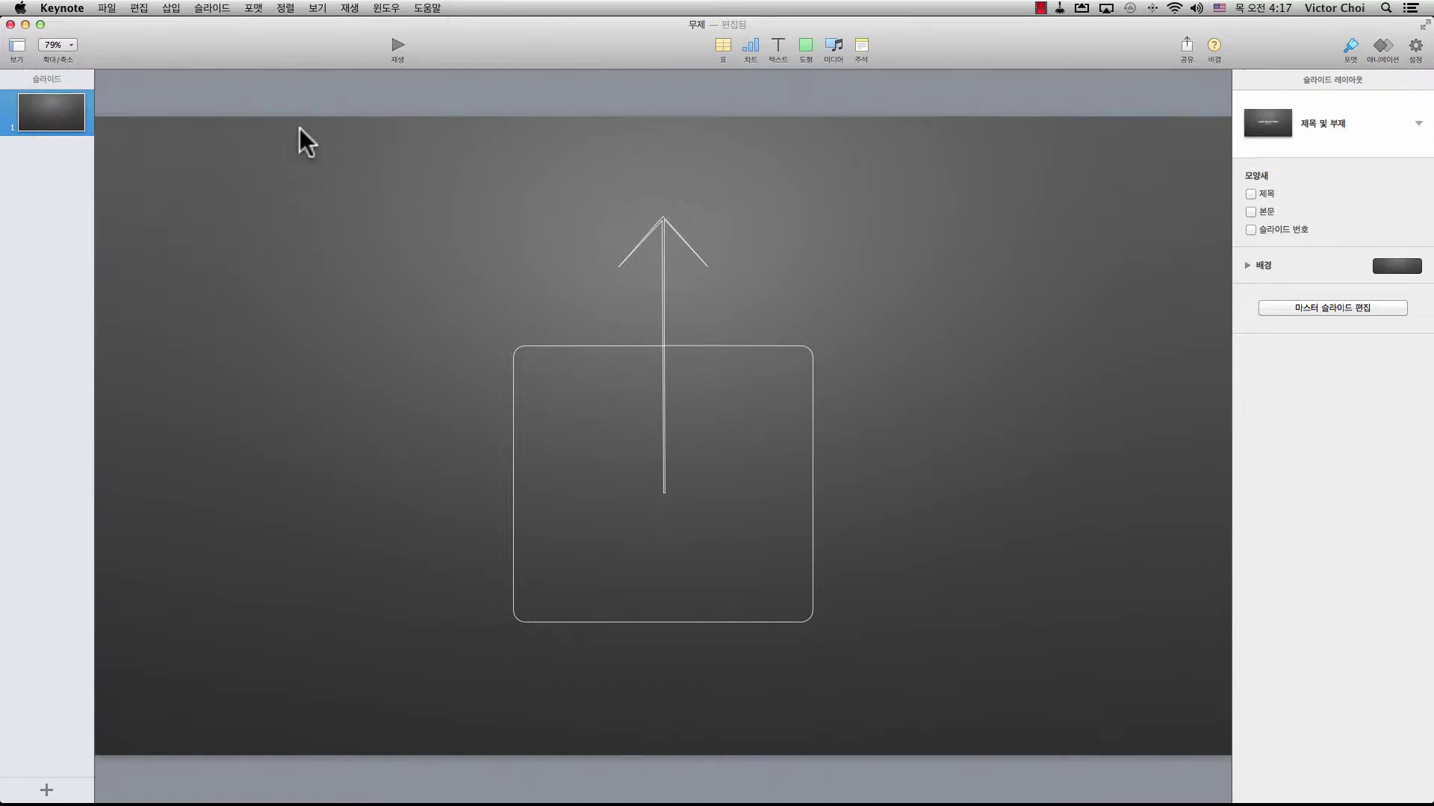
- Show the slide at actual size and return the view to fit the window
{"action": "left_click", "coordinate": [317, 7]}
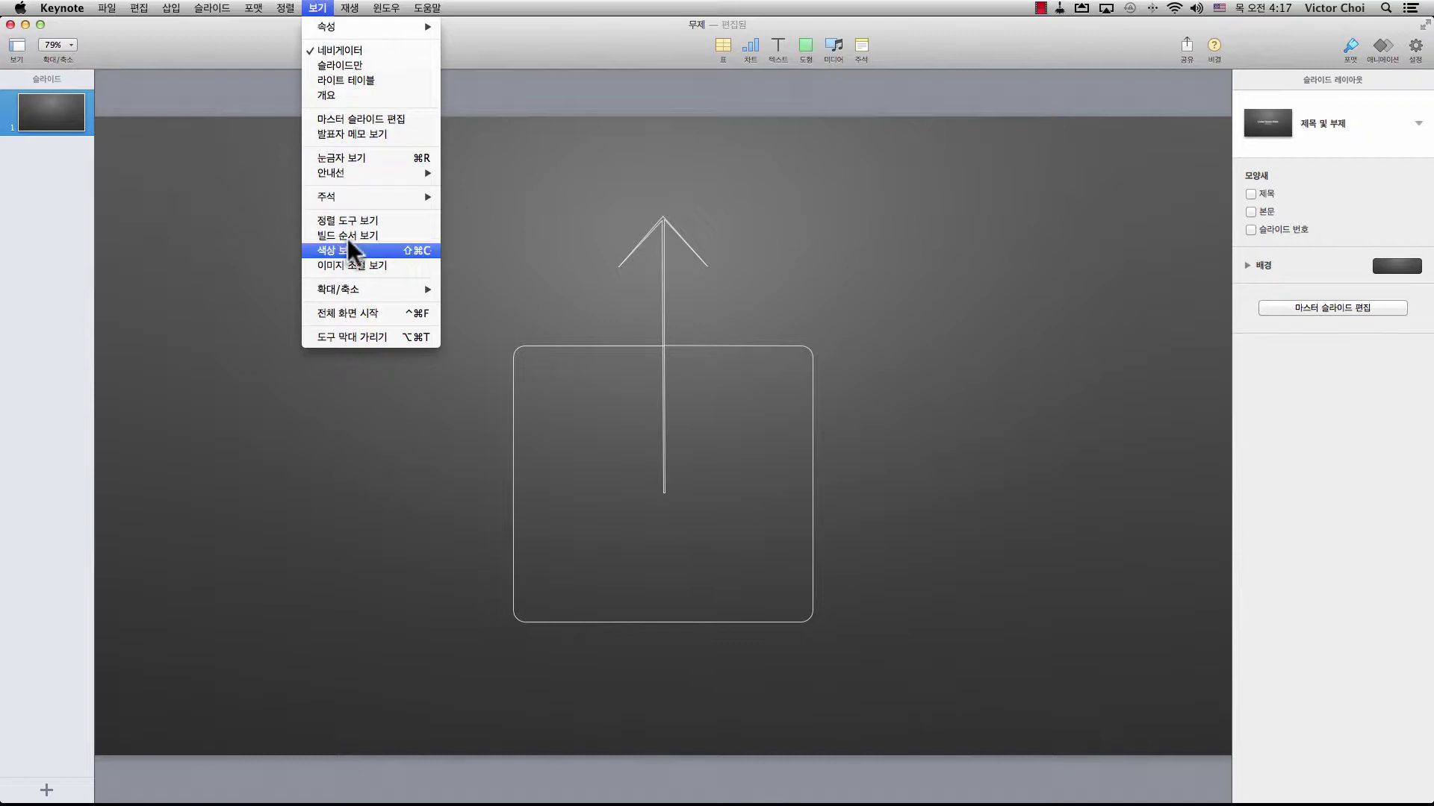
{"action": "mouse_move", "coordinate": [351, 288]}
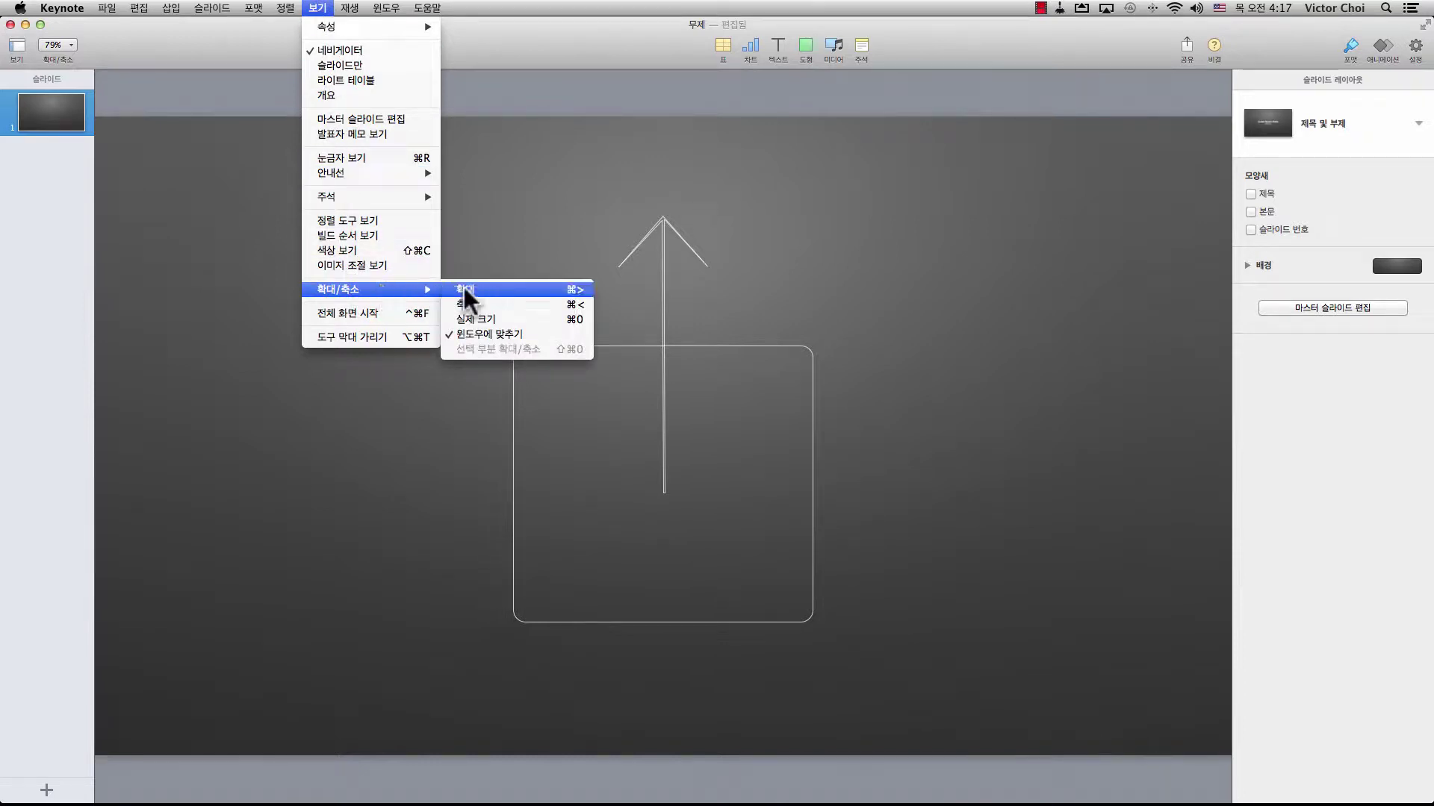
{"action": "left_click", "coordinate": [491, 322]}
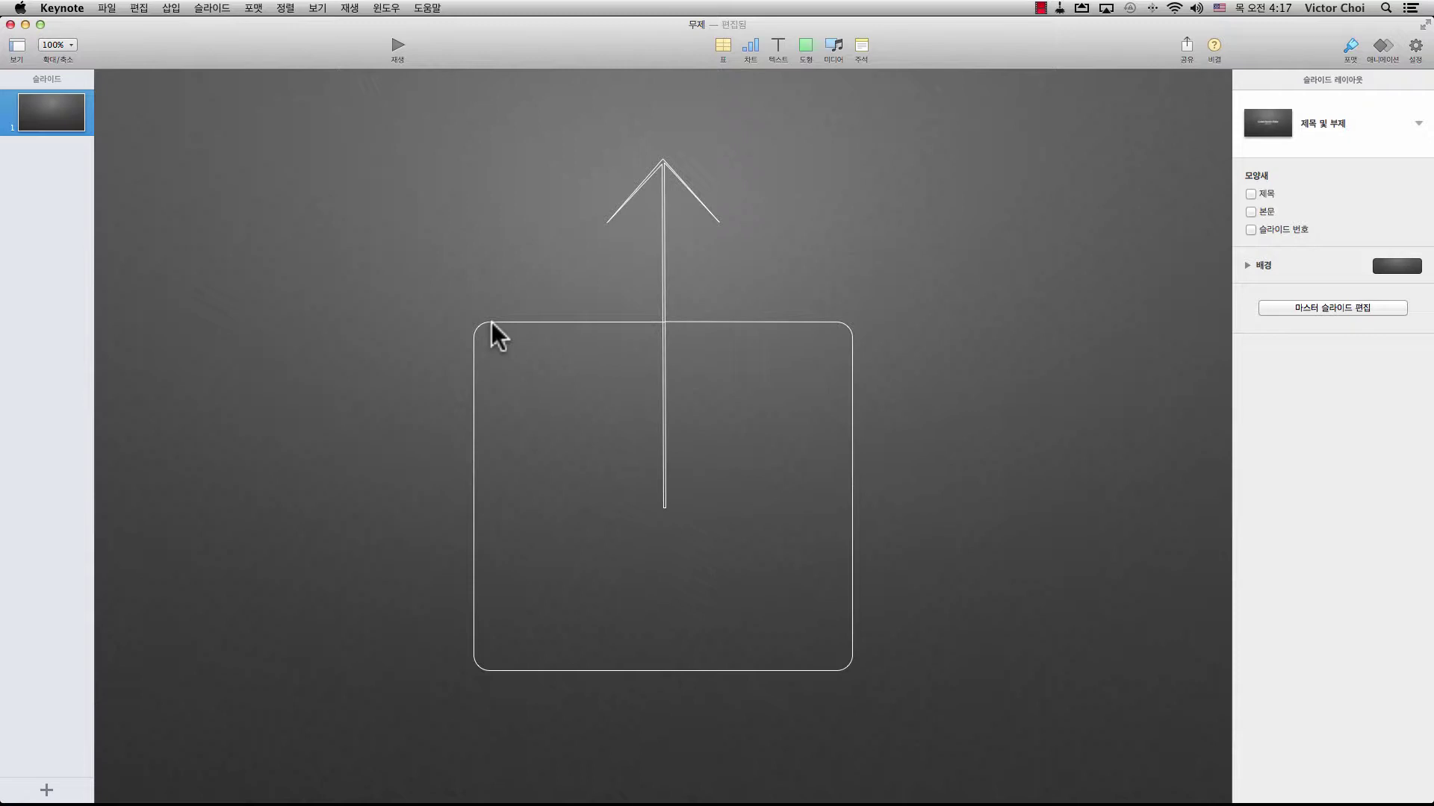
{"action": "left_click", "coordinate": [317, 8]}
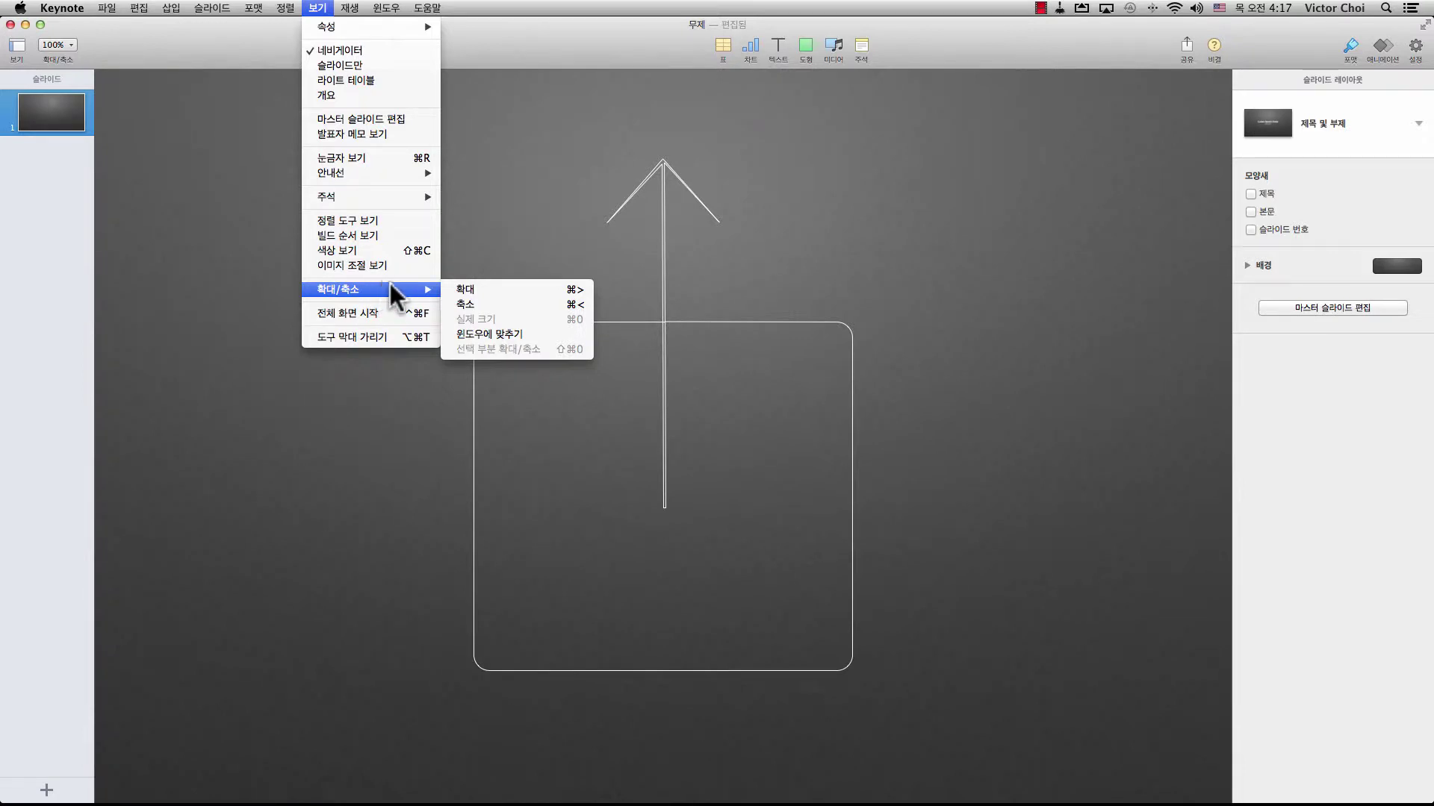
{"action": "left_click", "coordinate": [500, 333]}
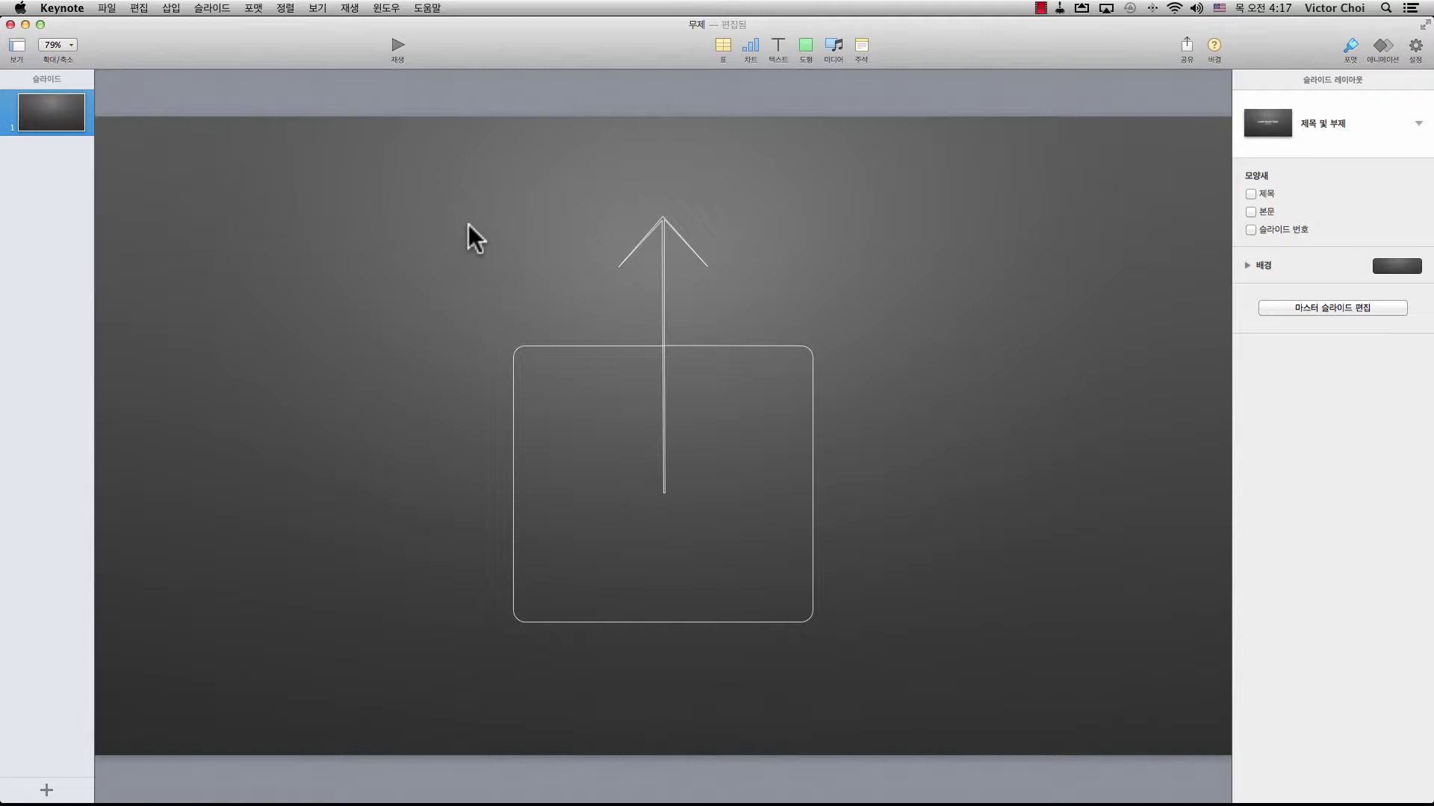
- Select the arrow-and-box shape on the slide and zoom the view to the selection
{"action": "left_click", "coordinate": [665, 290]}
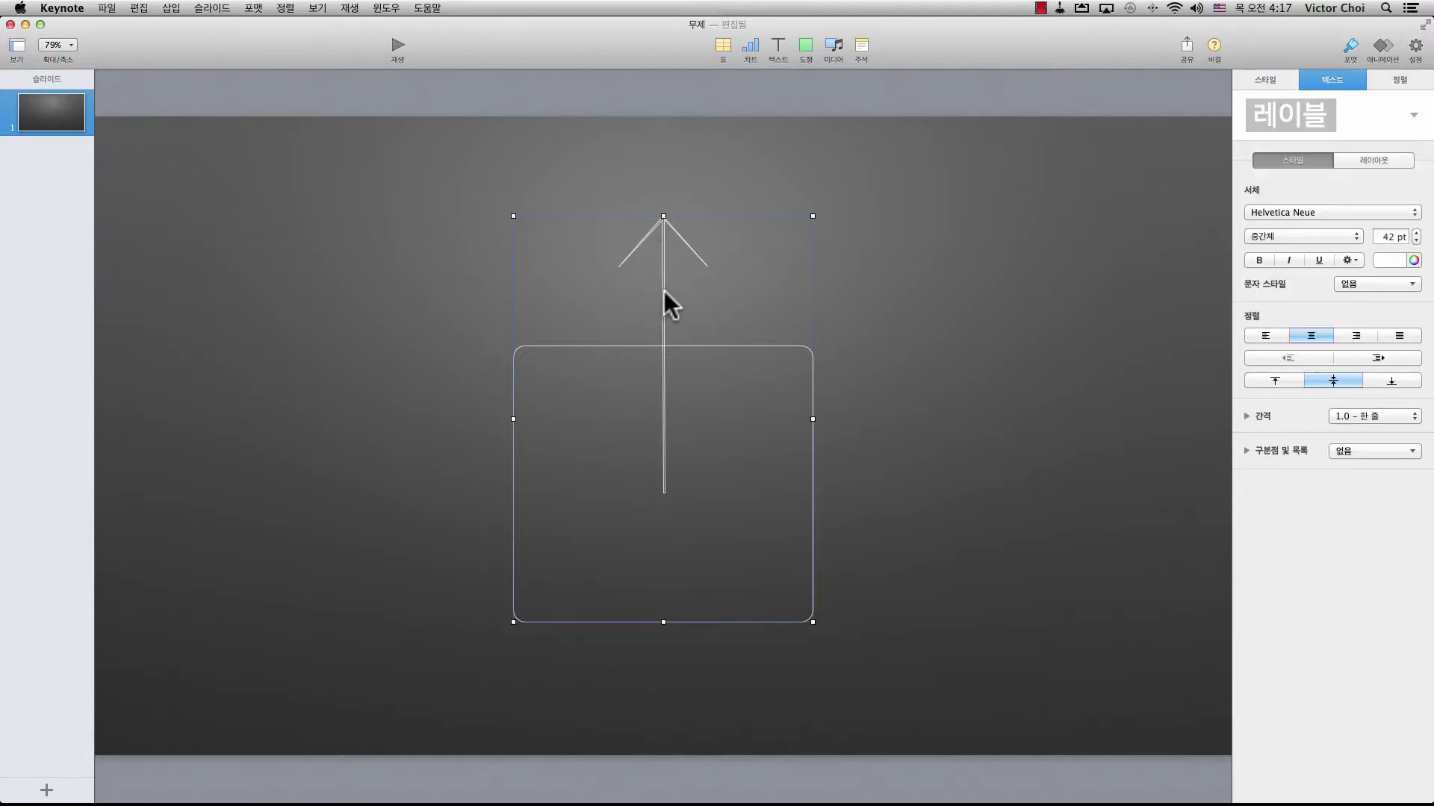
{"action": "double_click", "coordinate": [661, 274]}
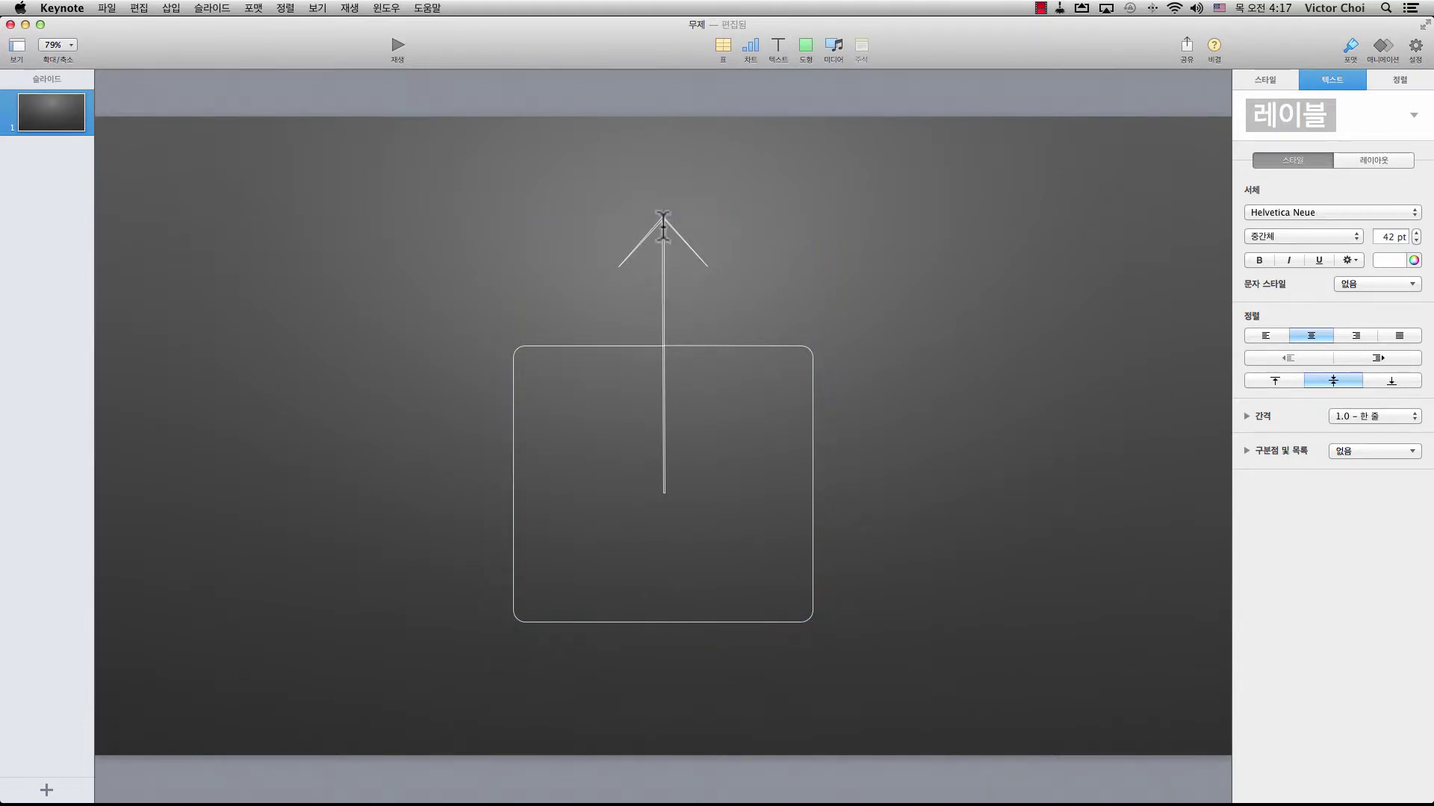
{"action": "left_click", "coordinate": [823, 329]}
{"action": "left_click", "coordinate": [799, 350]}
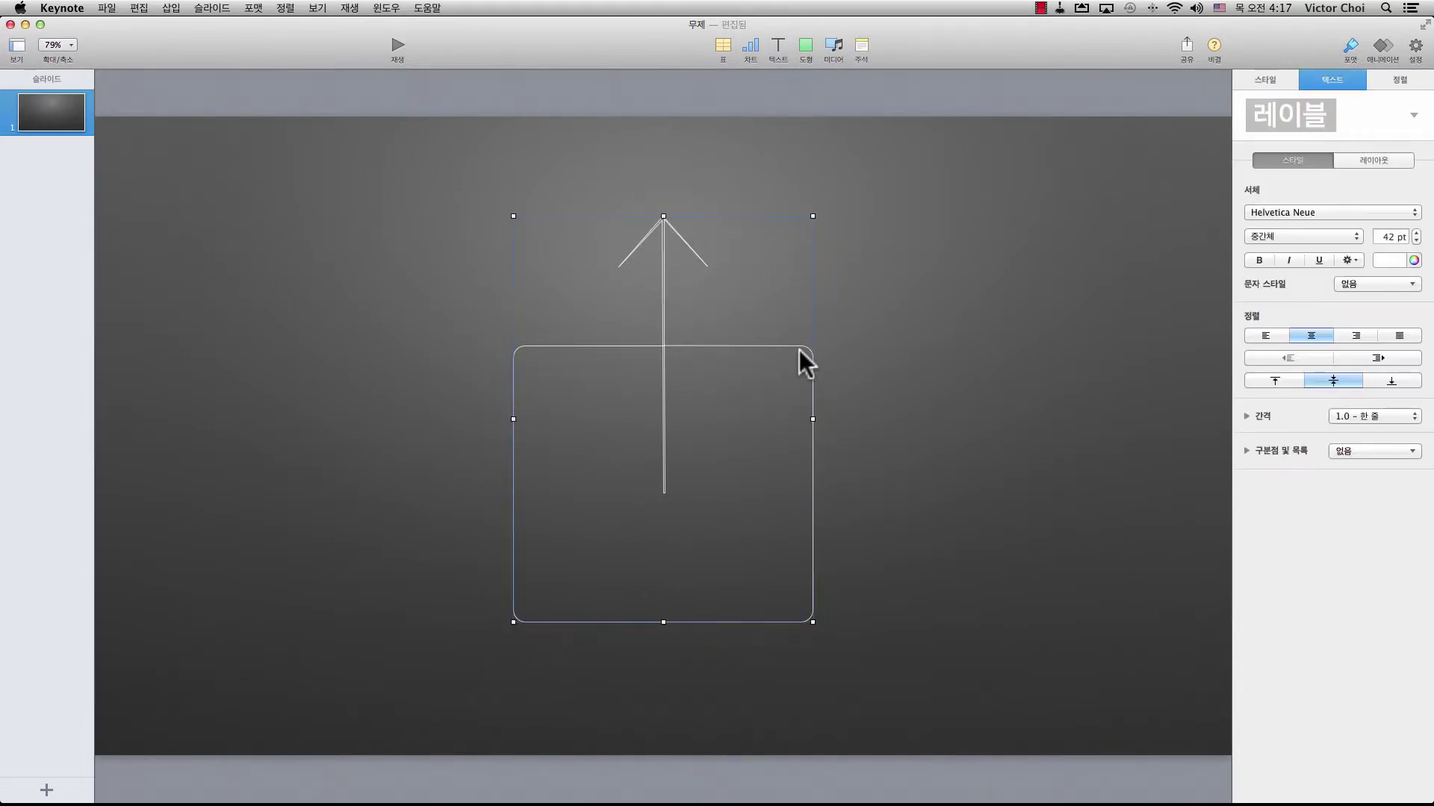
{"action": "left_click", "coordinate": [307, 9]}
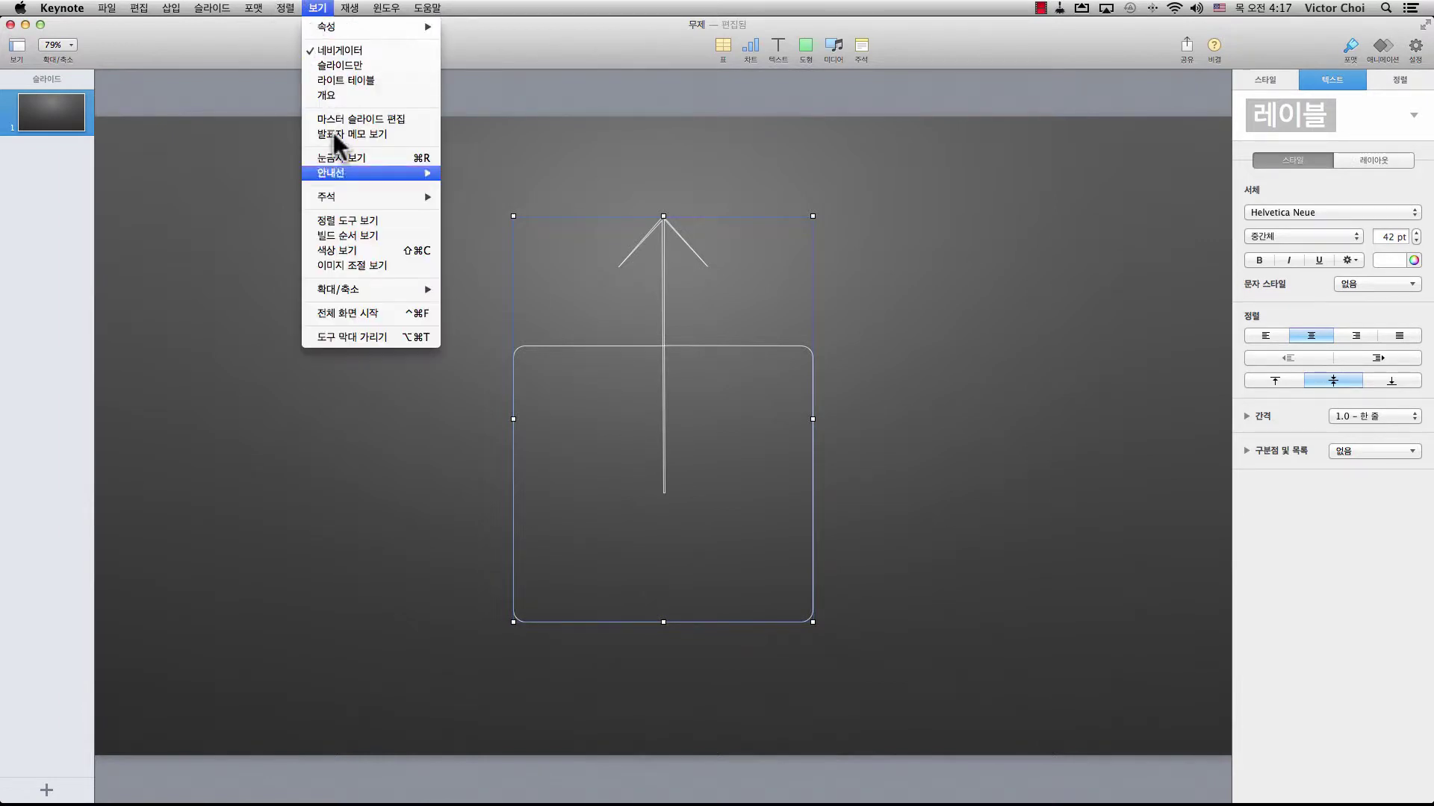
{"action": "mouse_move", "coordinate": [360, 288]}
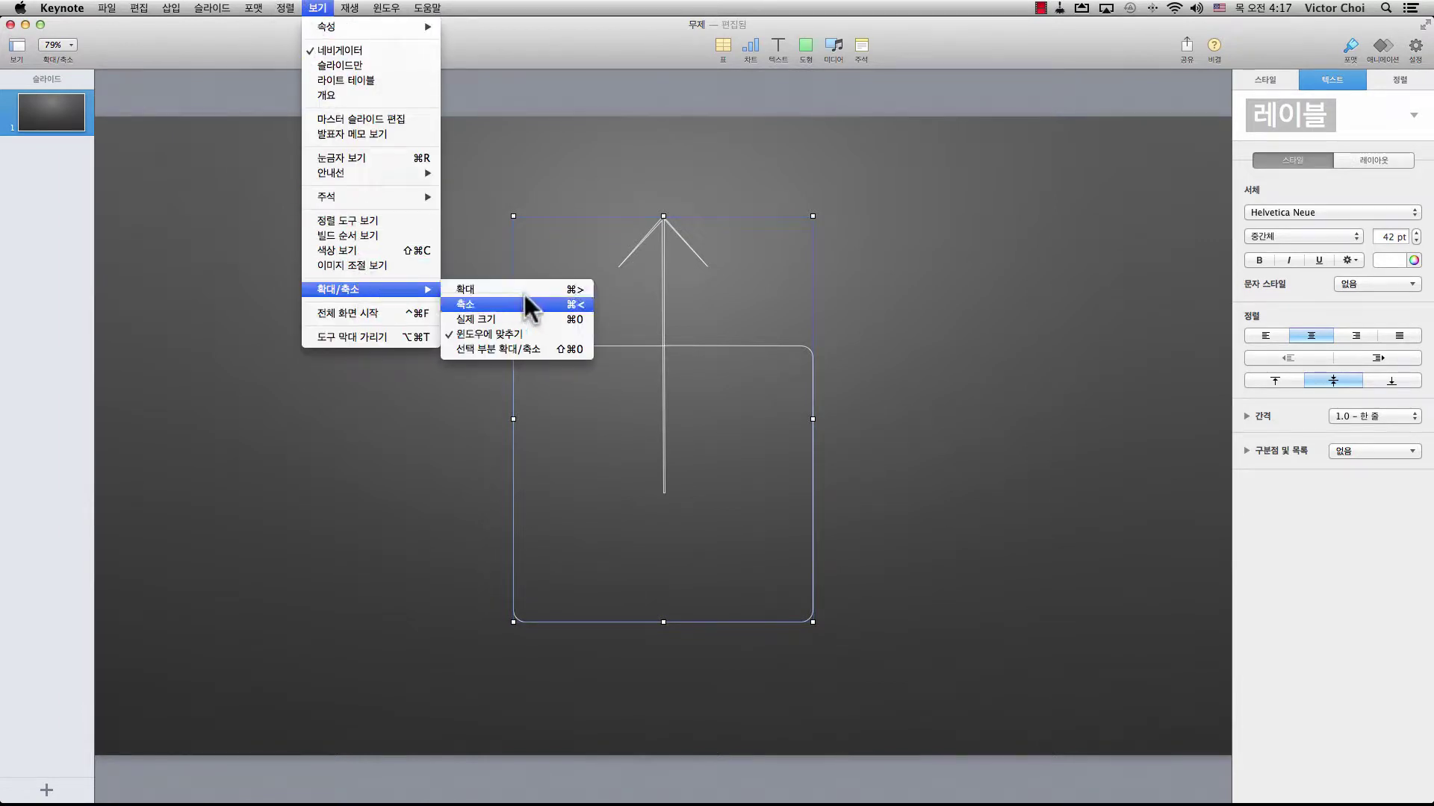
{"action": "left_click", "coordinate": [518, 350]}
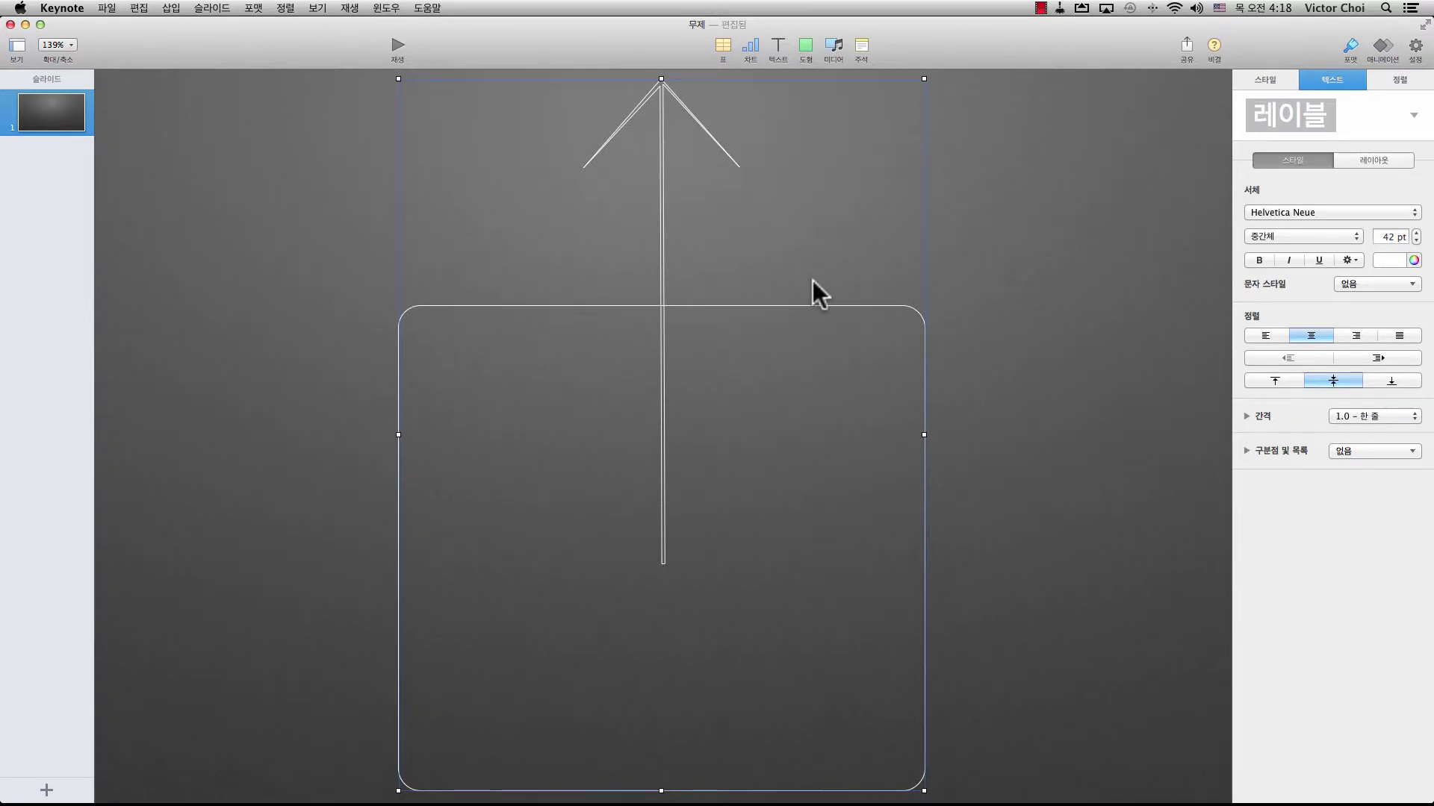
- Fit the whole slide in the window and delete the arrow-and-box shape
{"action": "left_click", "coordinate": [321, 9]}
{"action": "mouse_move", "coordinate": [334, 298]}
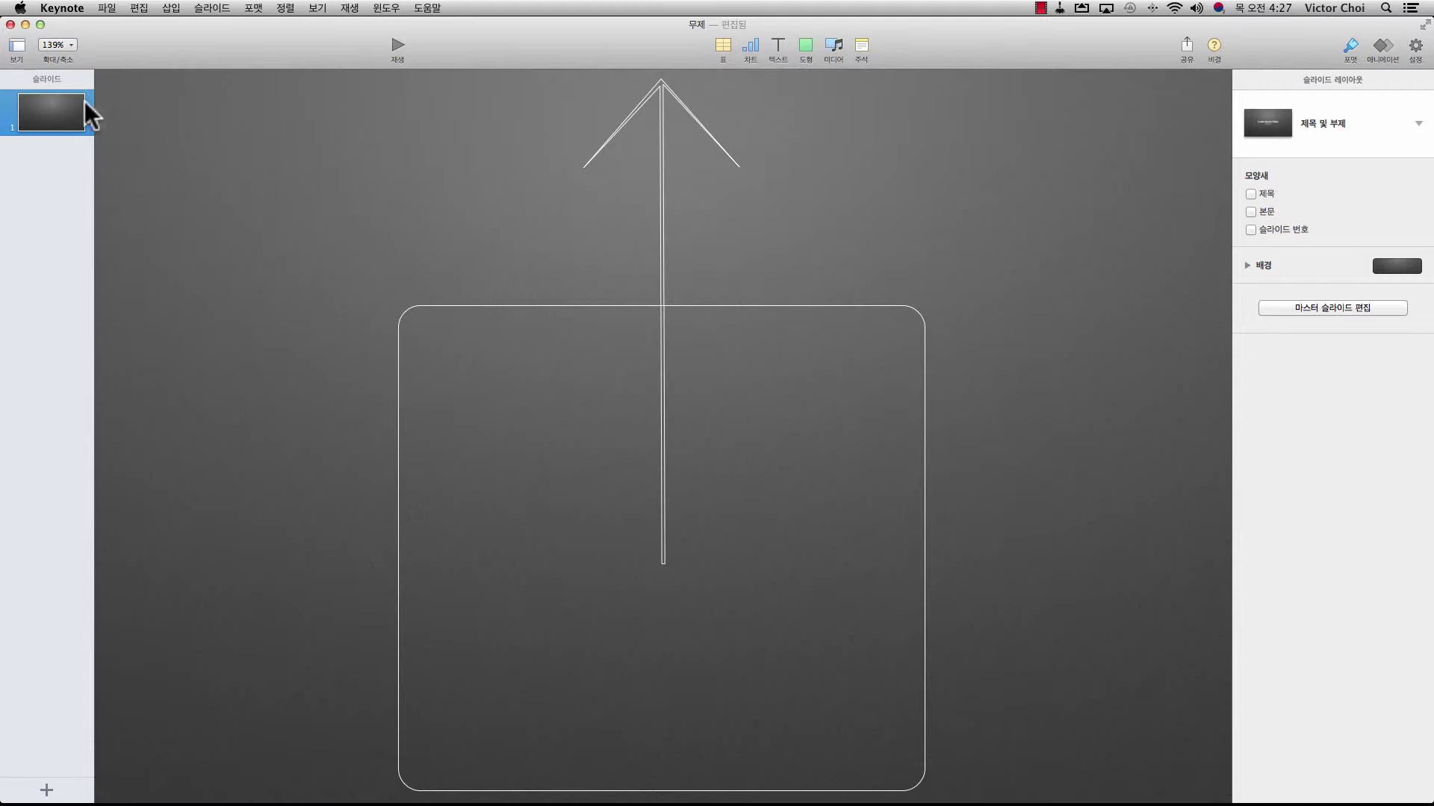
{"action": "left_click", "coordinate": [69, 44]}
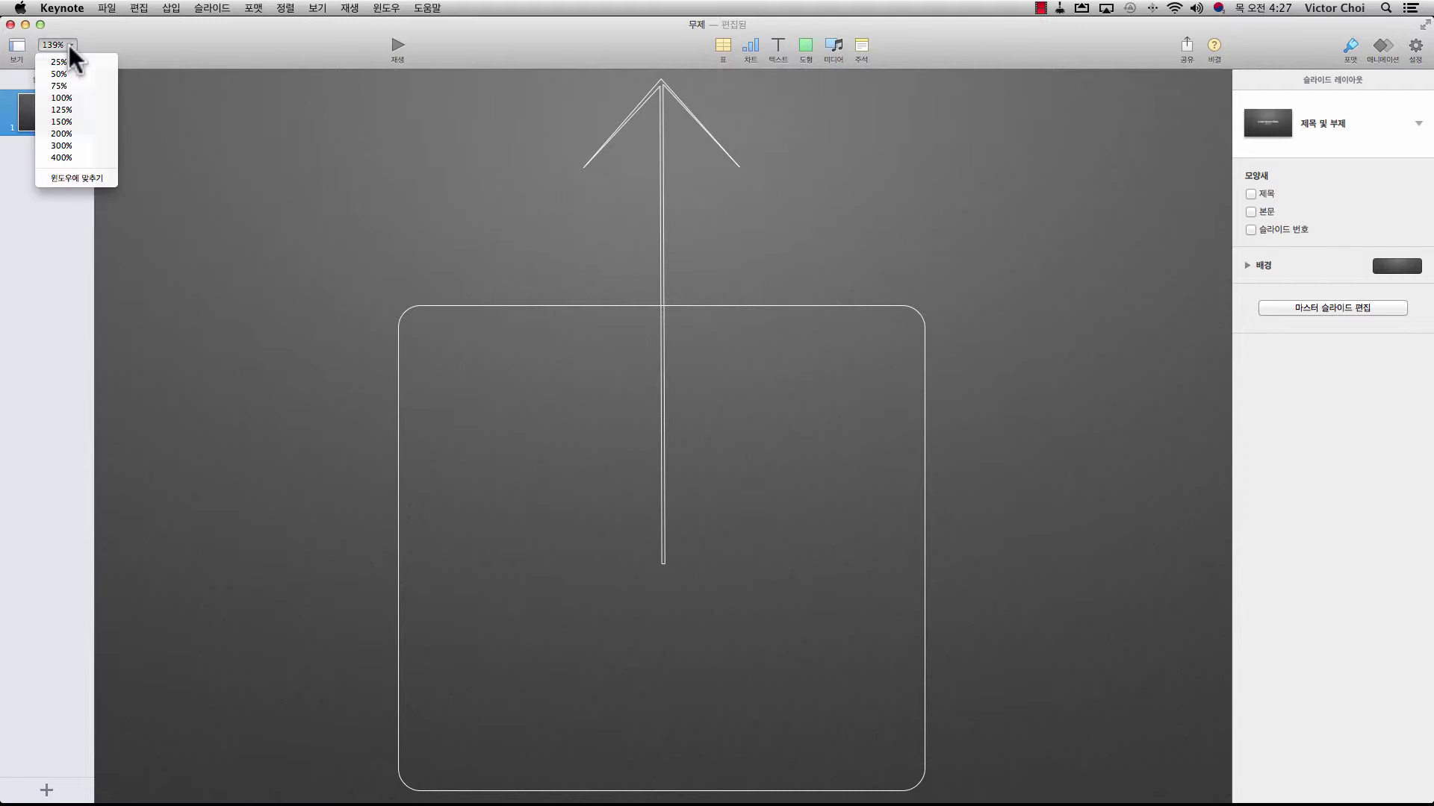
{"action": "left_click", "coordinate": [79, 179]}
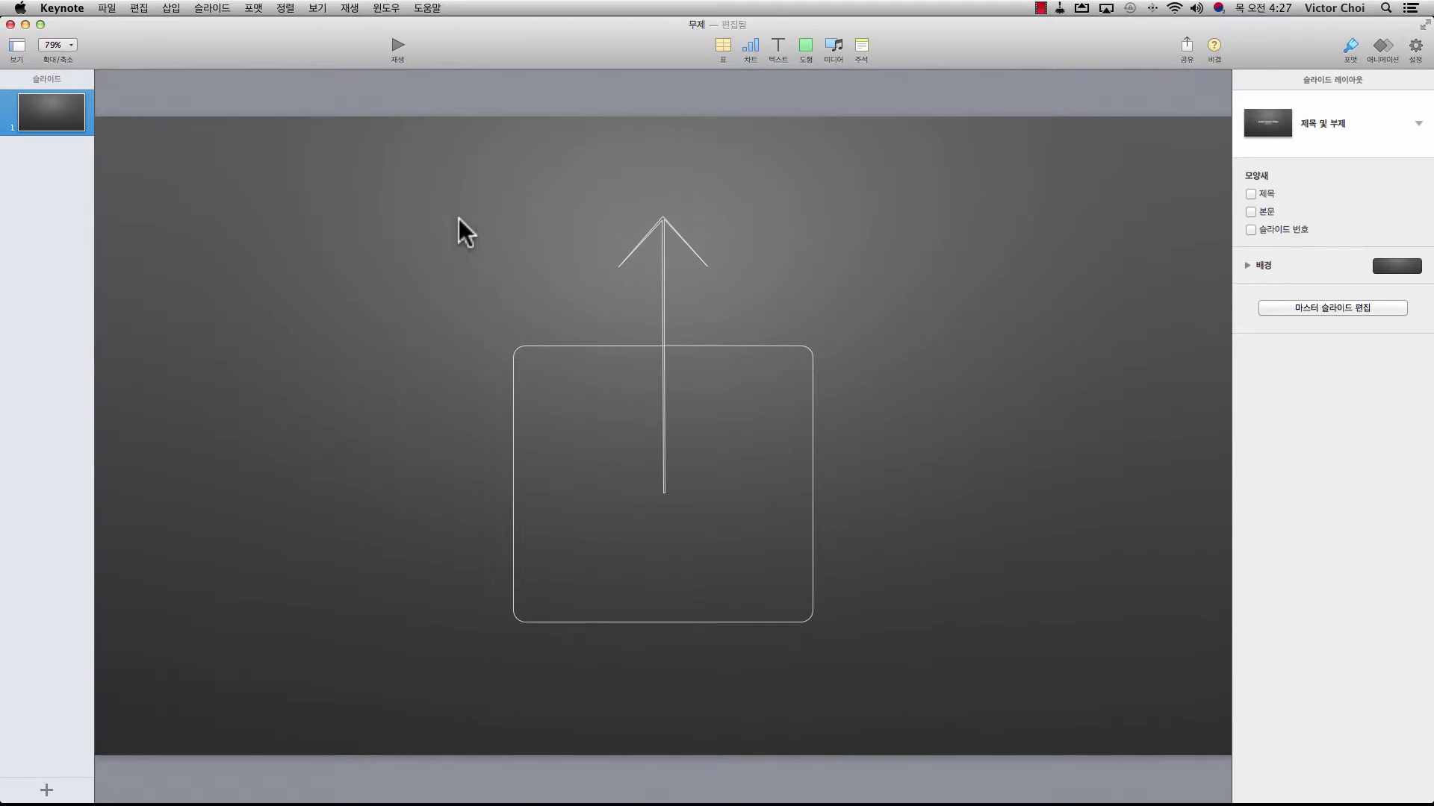
{"action": "left_click_drag", "start_coordinate": [468, 198], "coordinate": [821, 523]}
{"action": "key", "text": "BackSpace"}
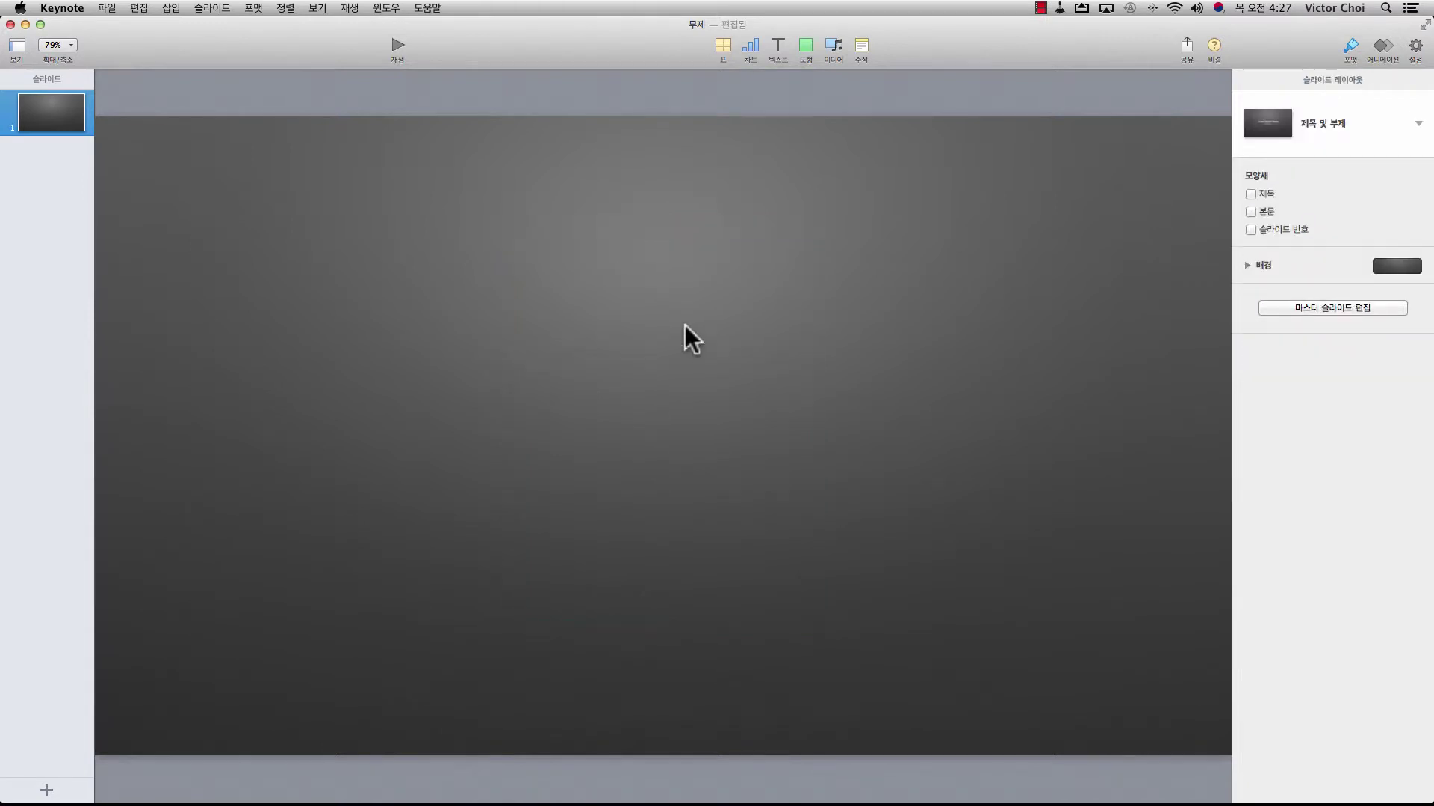
- Add a blue square shape and place it in the upper-left part of the slide
{"action": "left_click", "coordinate": [804, 45]}
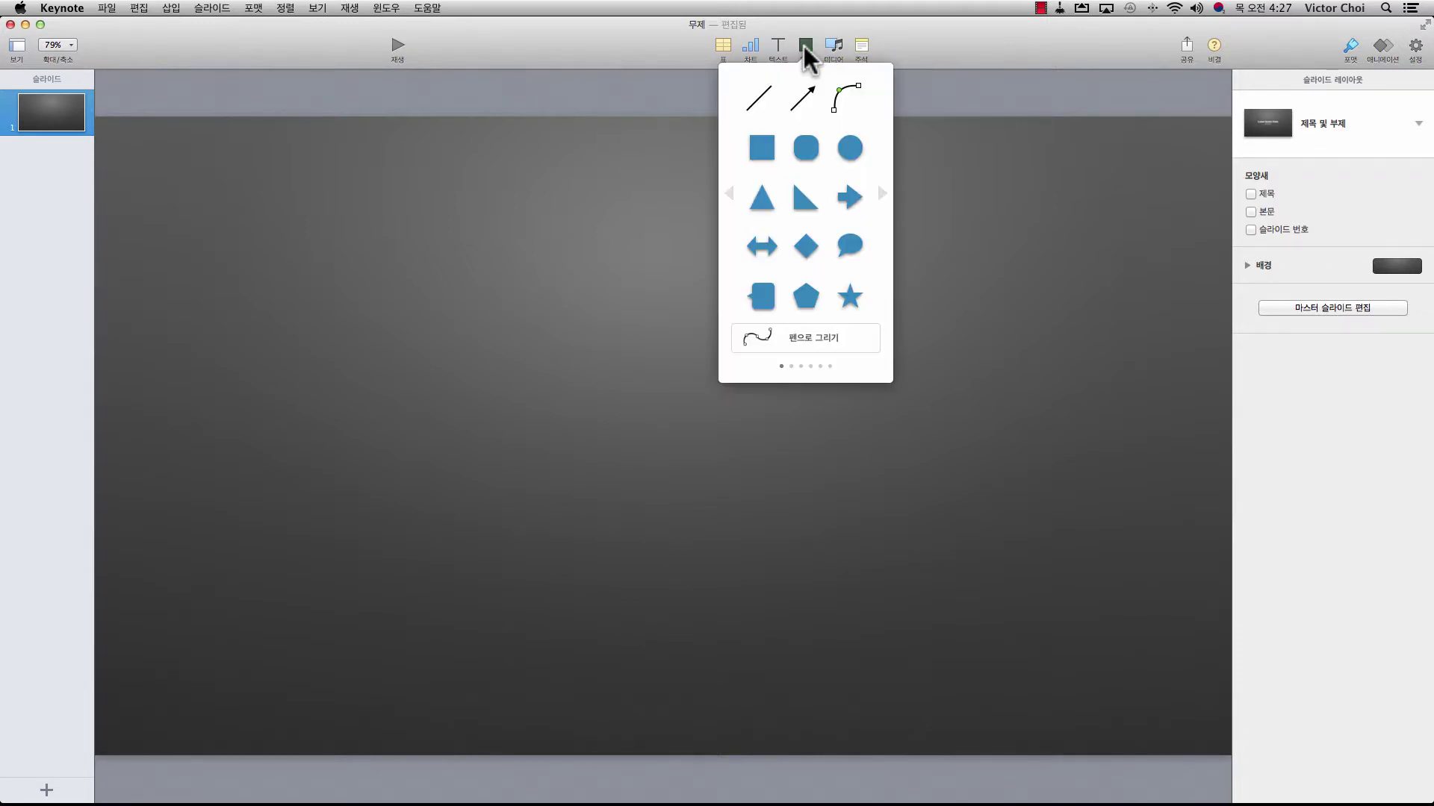
{"action": "left_click", "coordinate": [756, 151]}
{"action": "left_click_drag", "start_coordinate": [680, 412], "coordinate": [495, 209]}
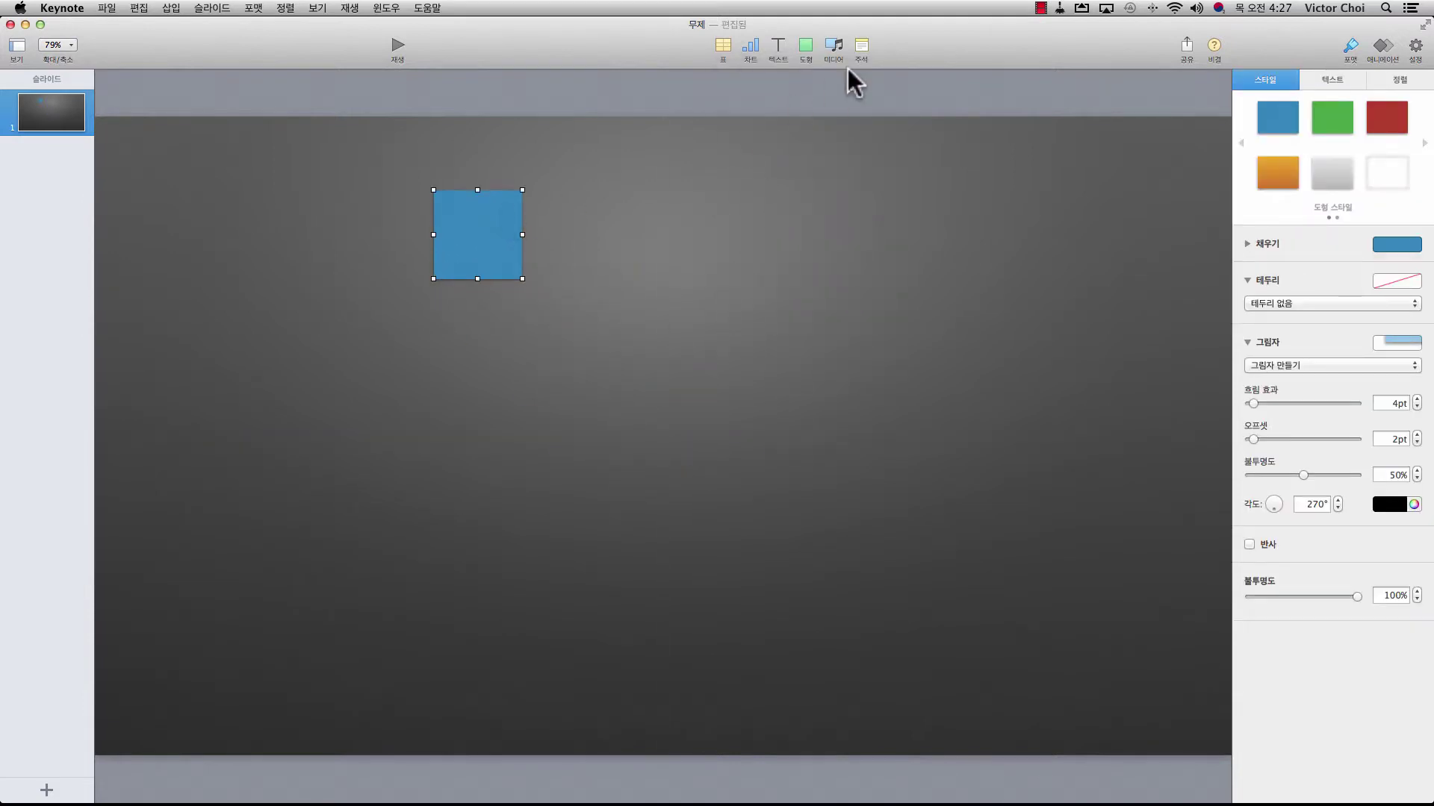
- Add a green rounded square and place it in the upper-right part of the slide, level with the blue square
{"action": "left_click", "coordinate": [805, 46]}
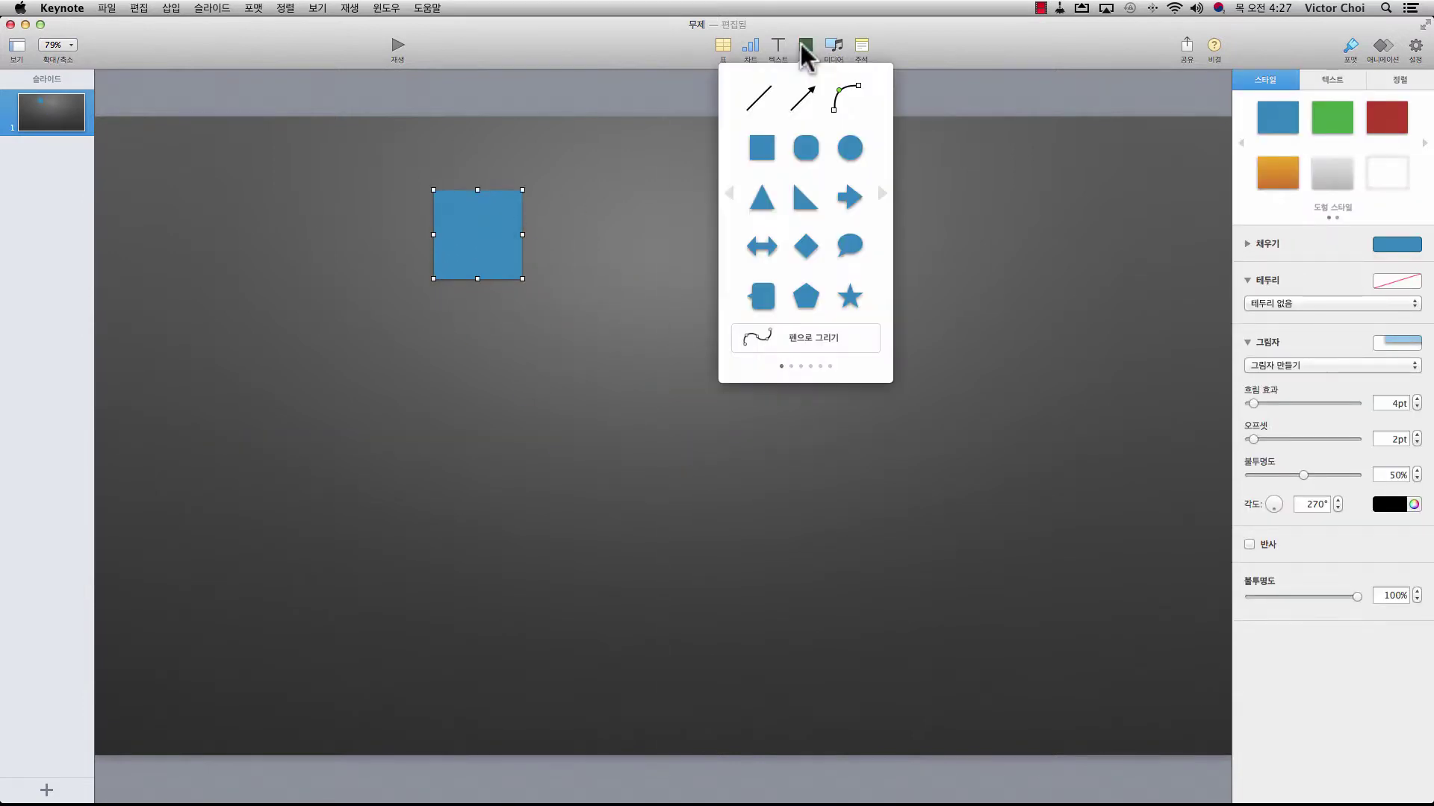
{"action": "left_click", "coordinate": [880, 195]}
{"action": "left_click", "coordinate": [806, 149]}
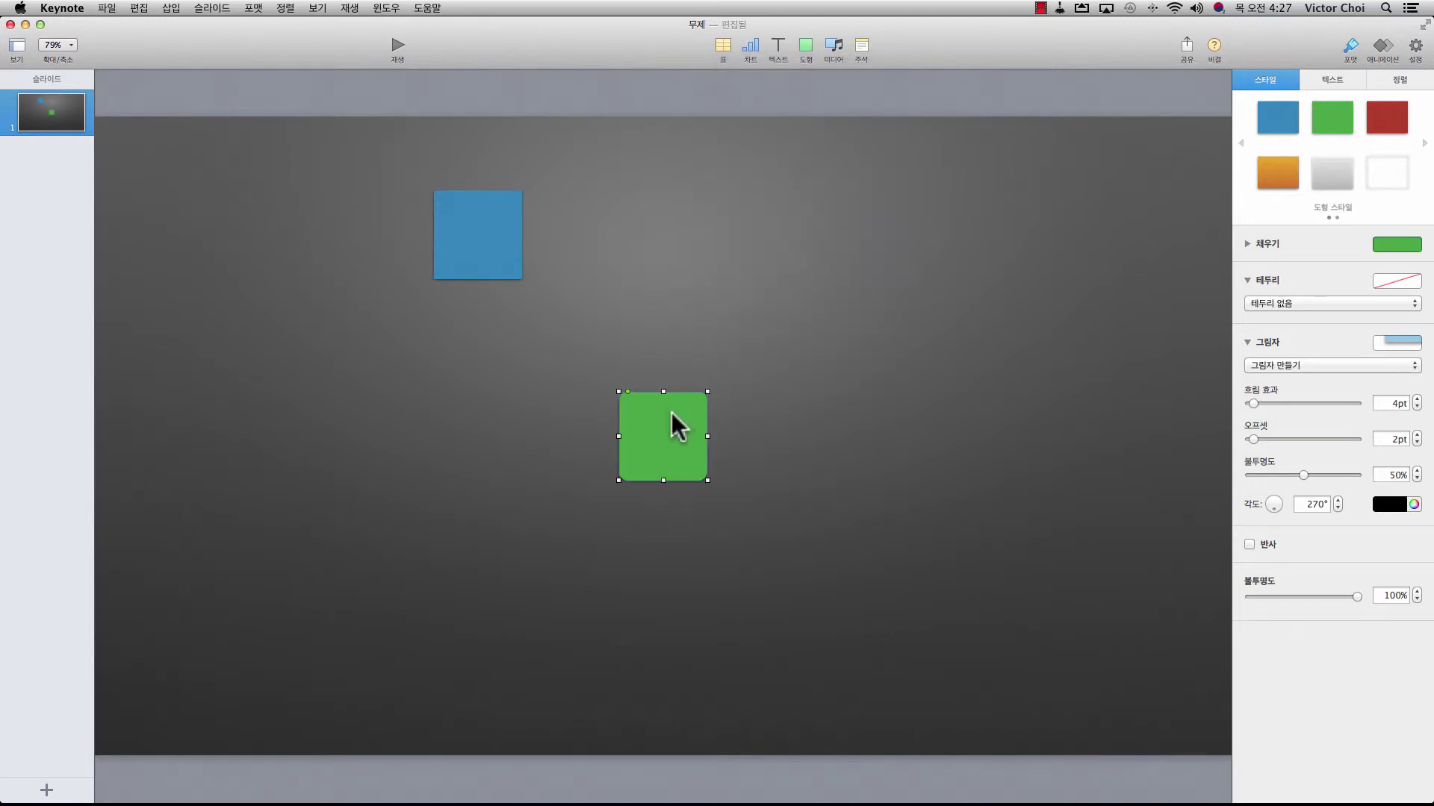
{"action": "left_click_drag", "start_coordinate": [670, 412], "coordinate": [919, 211]}
{"action": "left_click", "coordinate": [737, 176]}
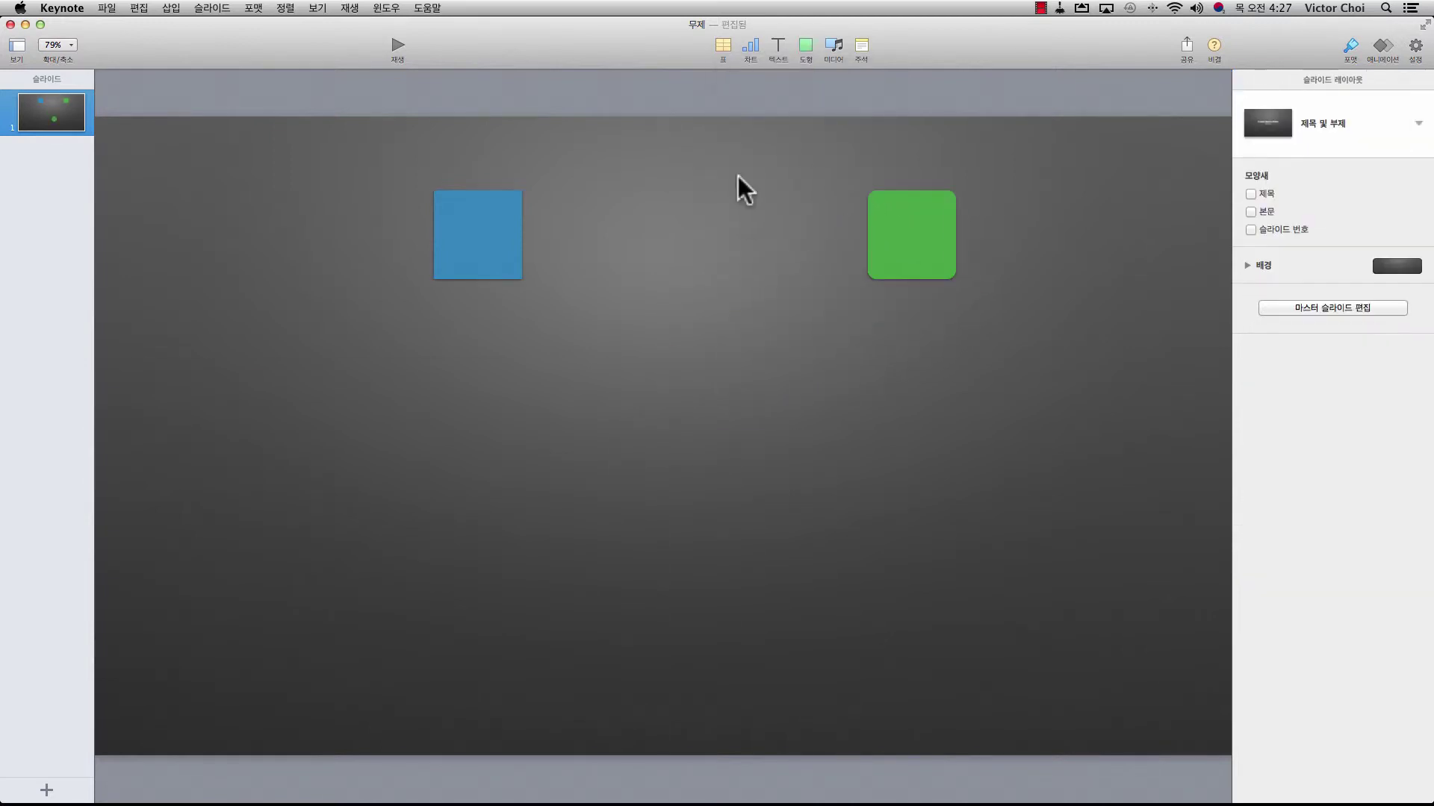
- Add a red circle and place it in the lower middle of the slide
{"action": "left_click", "coordinate": [805, 46]}
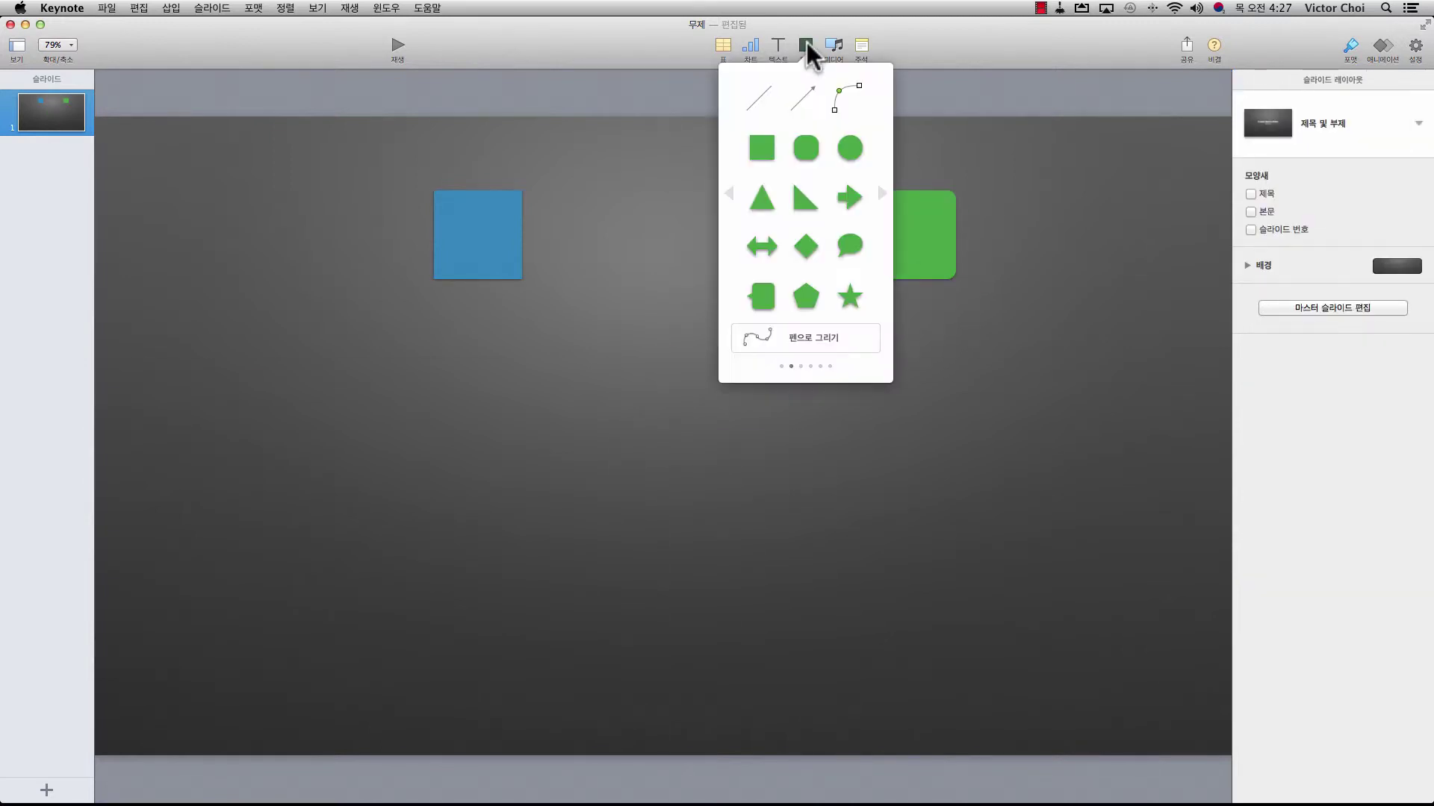
{"action": "left_click", "coordinate": [880, 194]}
{"action": "left_click", "coordinate": [848, 147]}
{"action": "left_click_drag", "start_coordinate": [665, 396], "coordinate": [724, 532]}
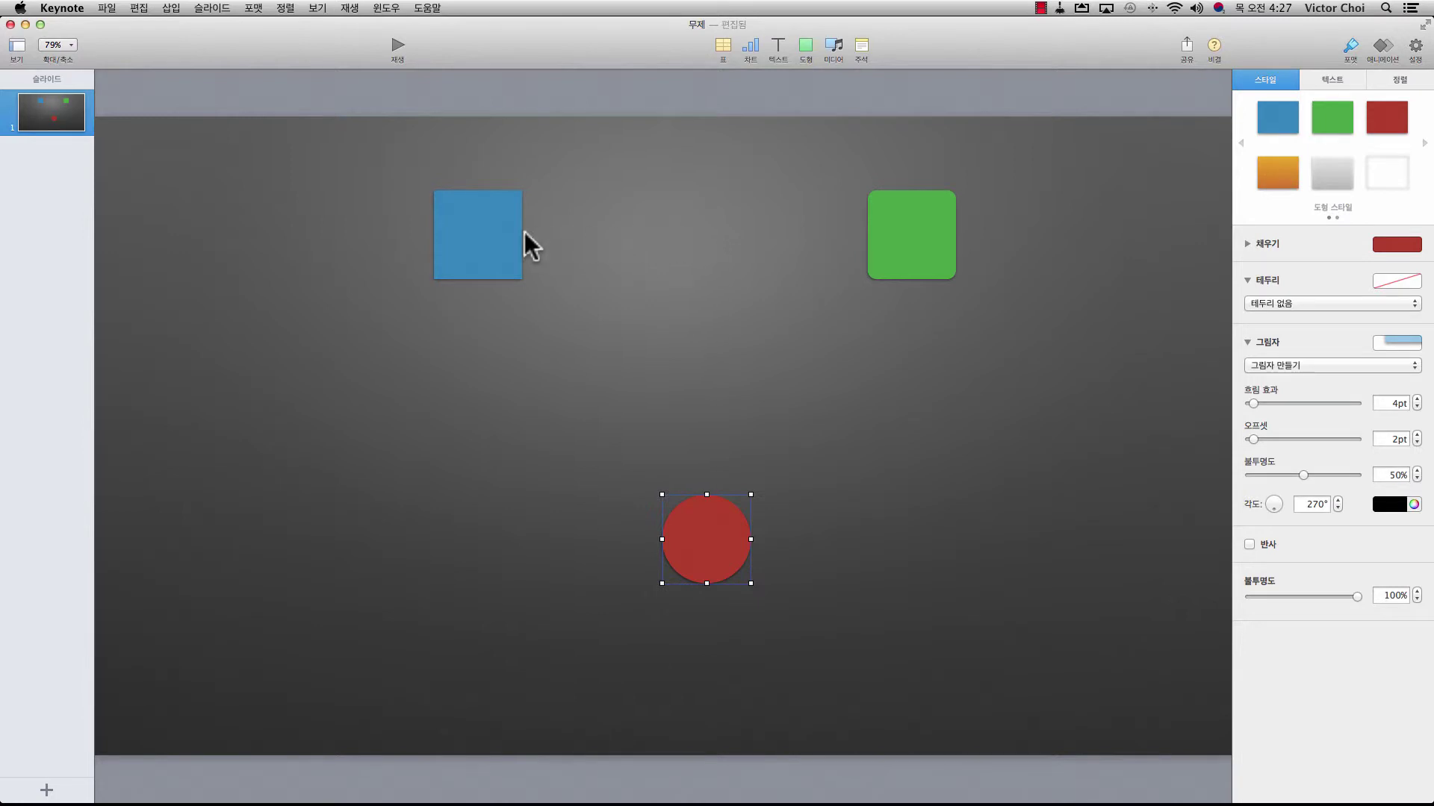
- Zoom the view to the selected blue square and return the whole slide to fit the window
{"action": "left_click", "coordinate": [490, 231]}
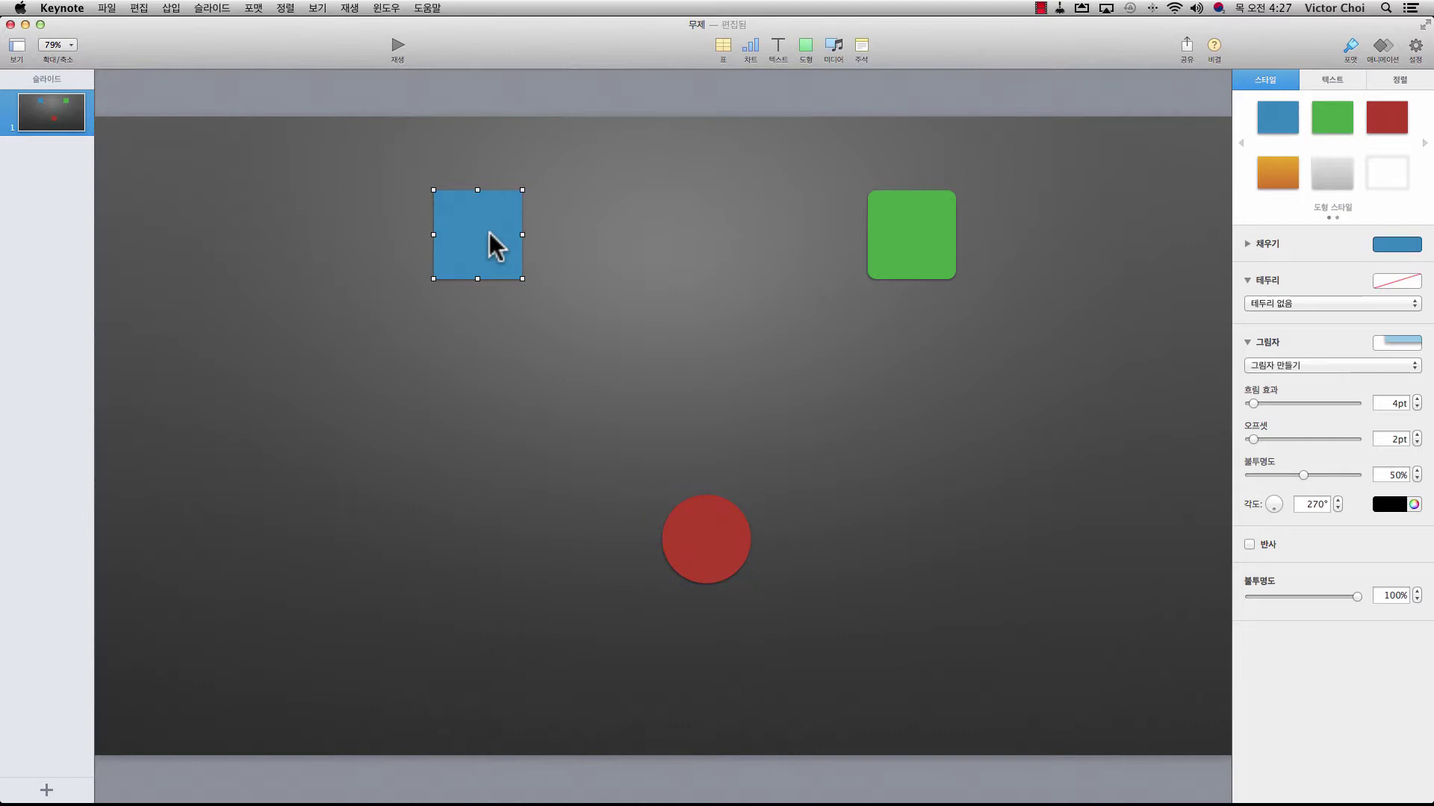
{"action": "left_click", "coordinate": [320, 9]}
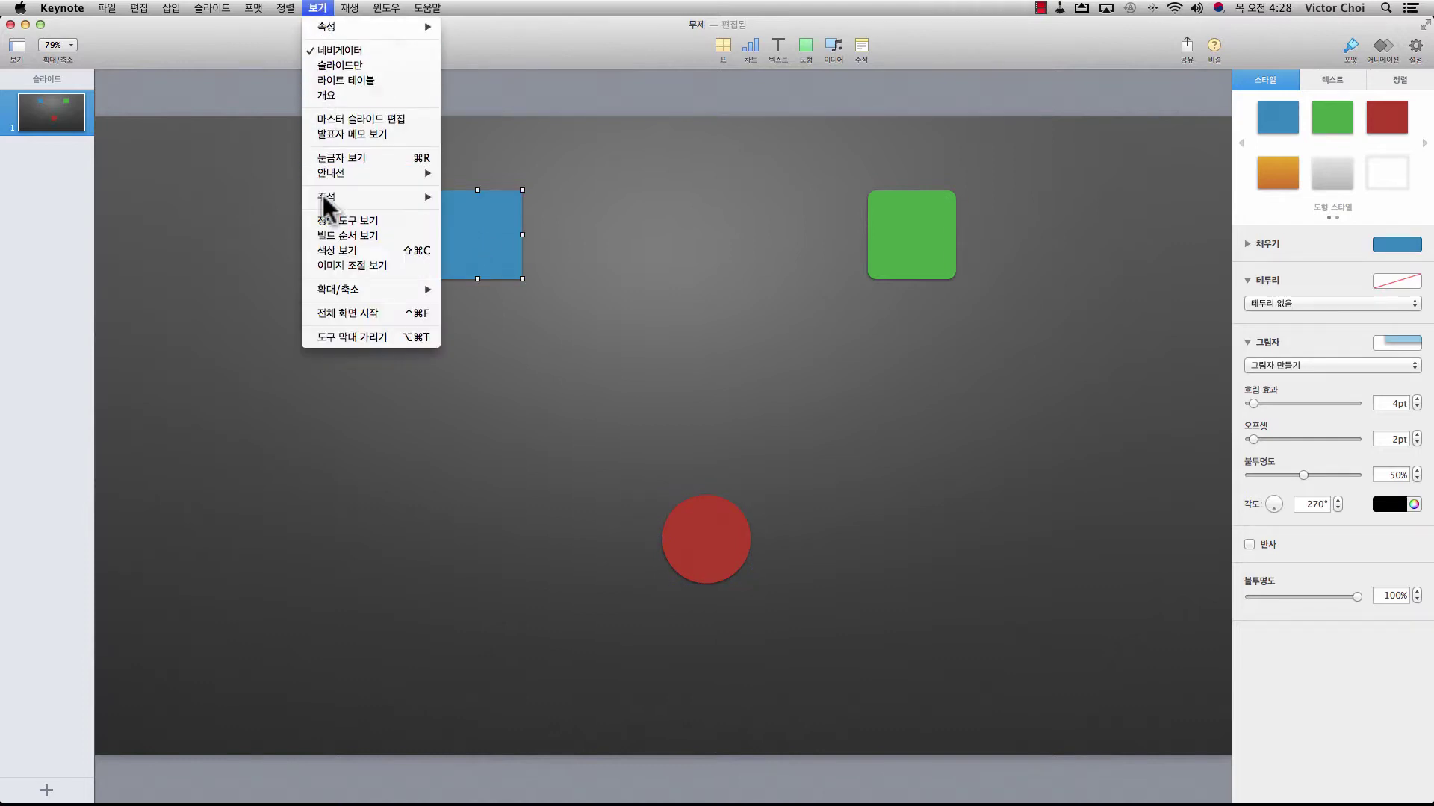
{"action": "mouse_move", "coordinate": [329, 283]}
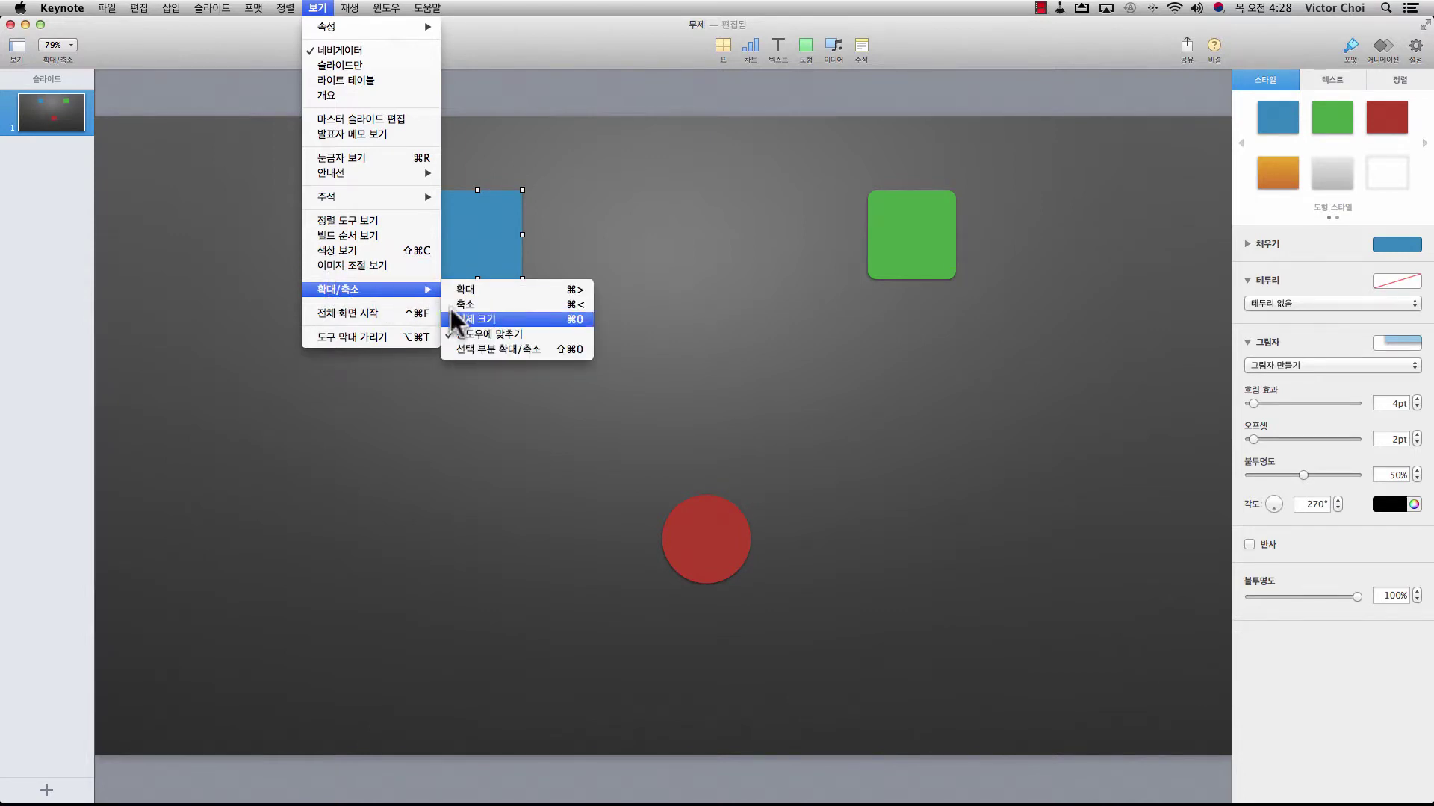
{"action": "left_click", "coordinate": [482, 348]}
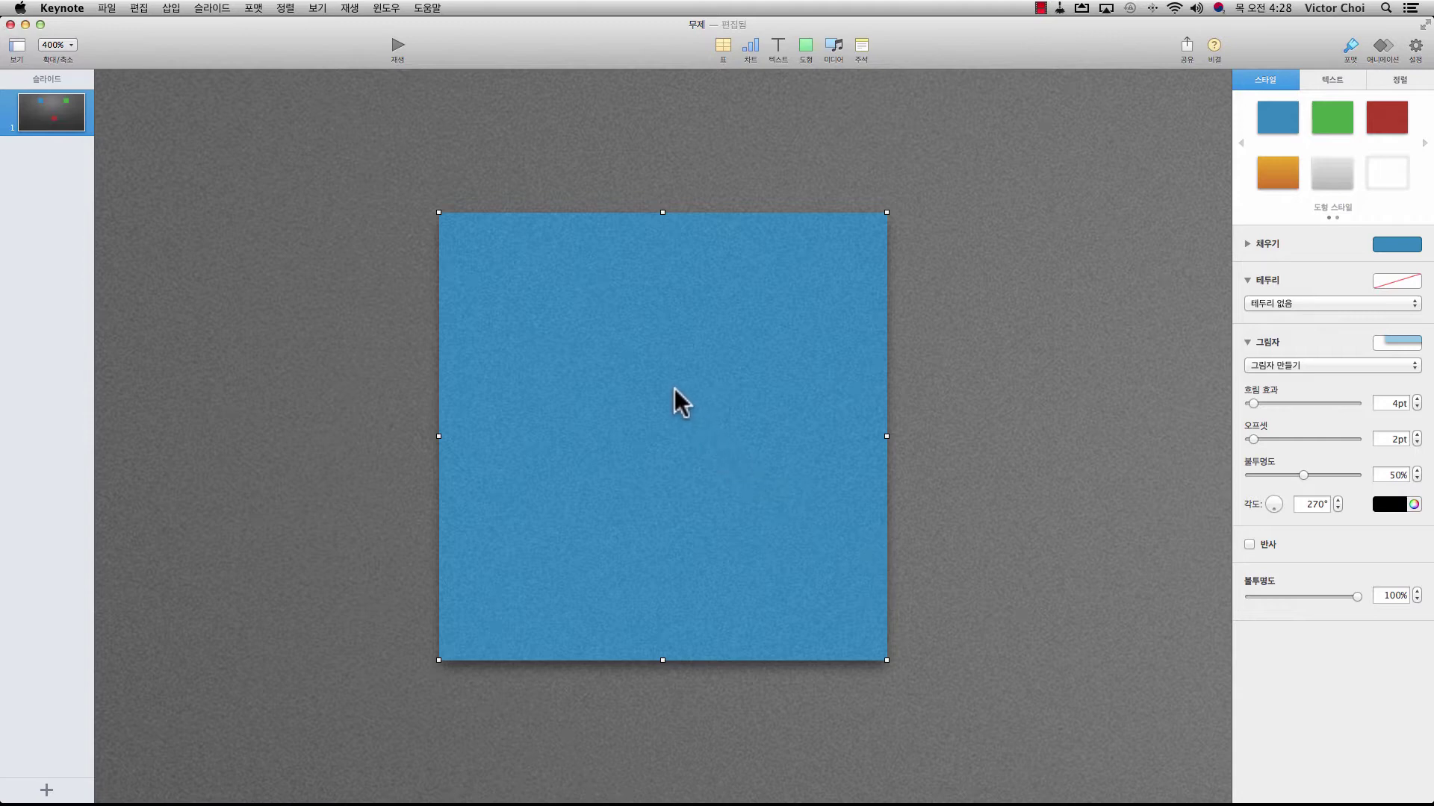
{"action": "left_click", "coordinate": [69, 45]}
{"action": "left_click", "coordinate": [70, 178]}
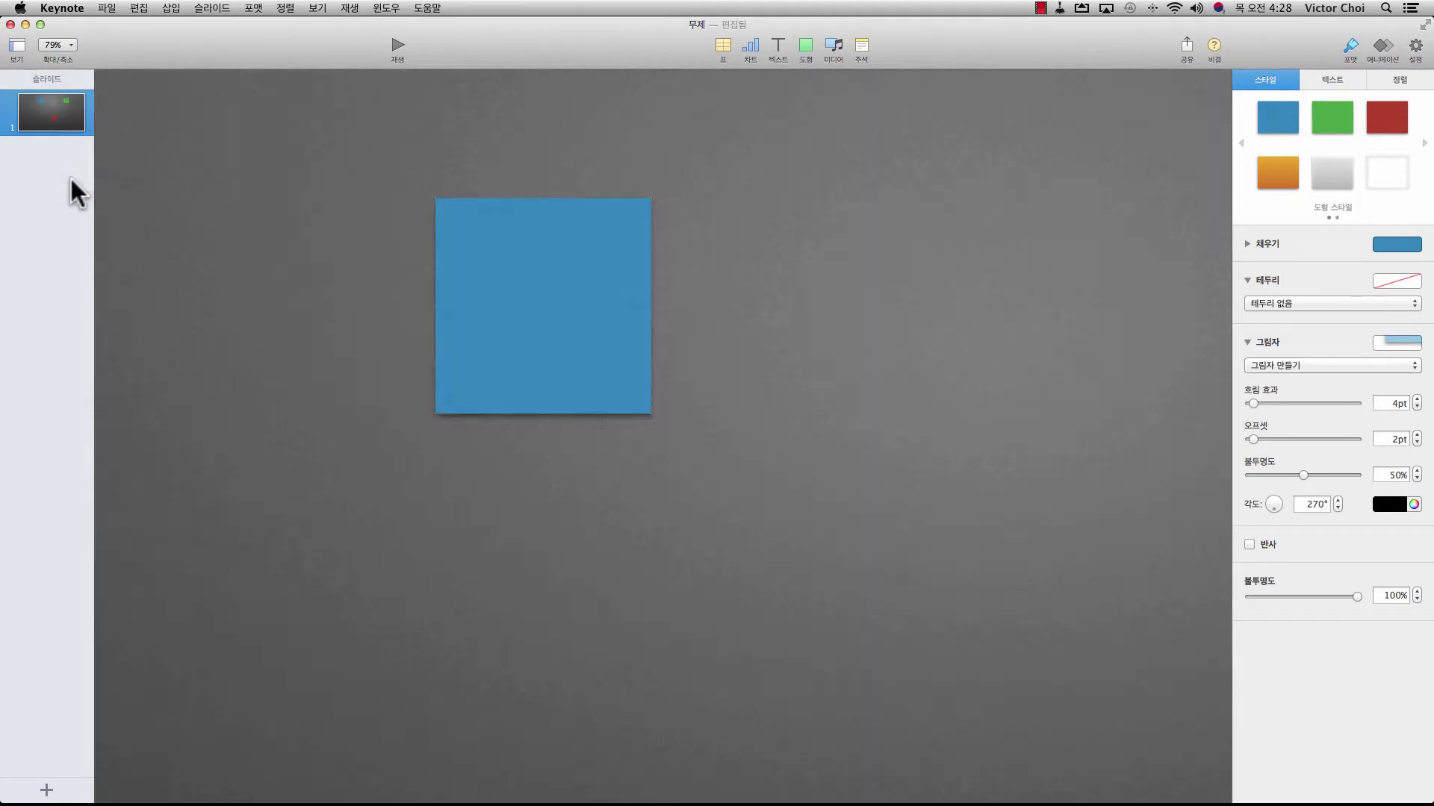
- Zoom the view to the selected green rounded square, and set the slide zoom back to 100%
{"action": "left_click", "coordinate": [71, 176]}
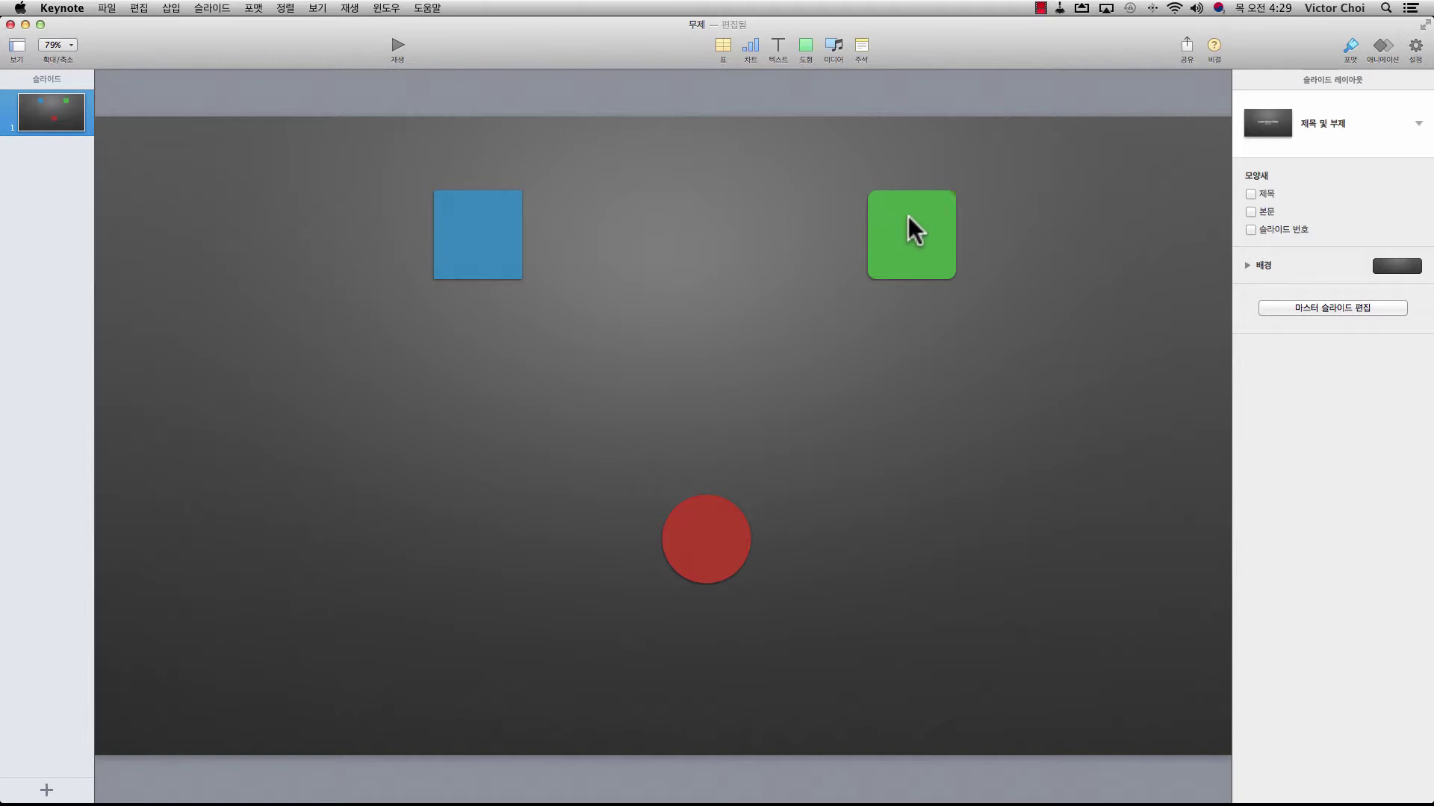
{"action": "left_click", "coordinate": [927, 204]}
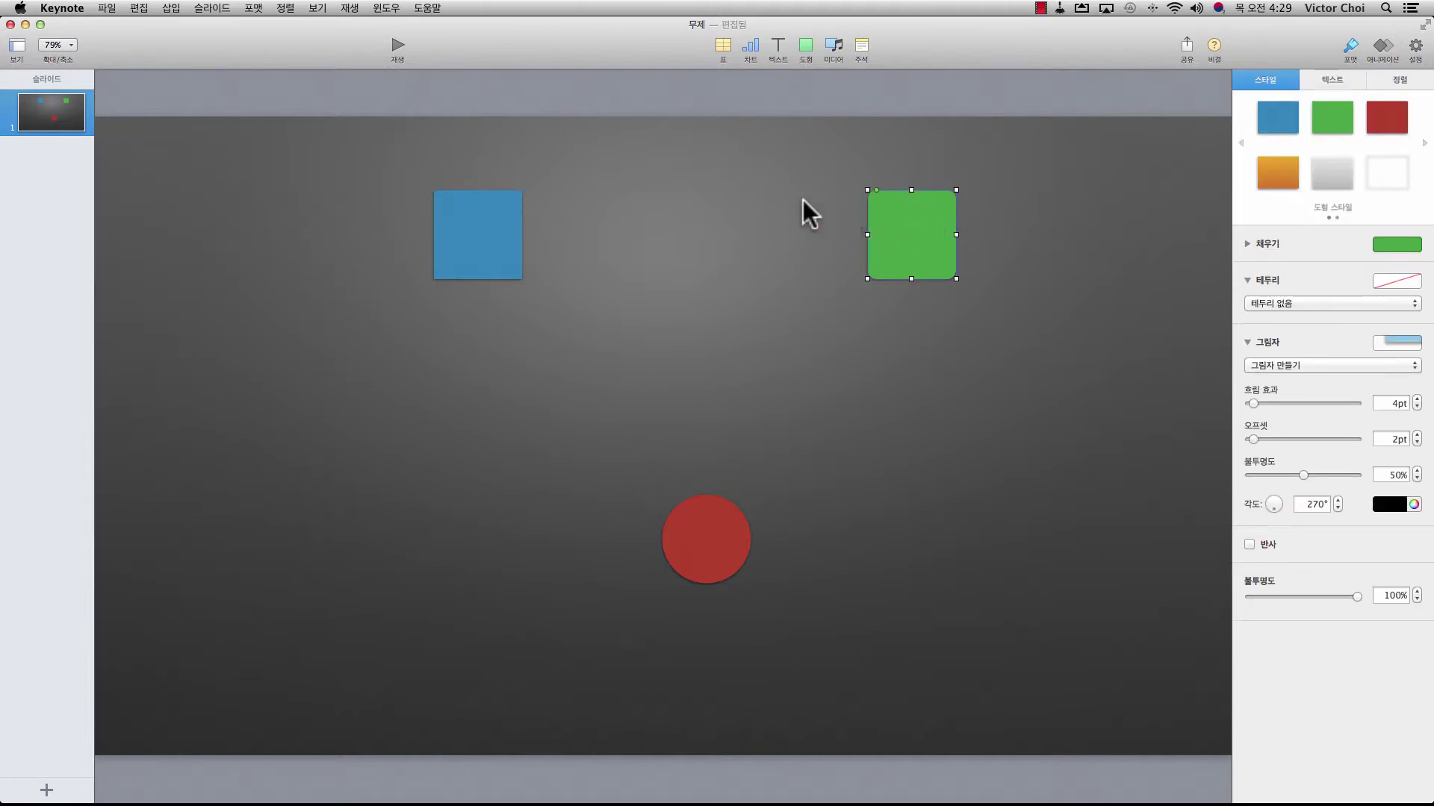
{"action": "left_click", "coordinate": [318, 9]}
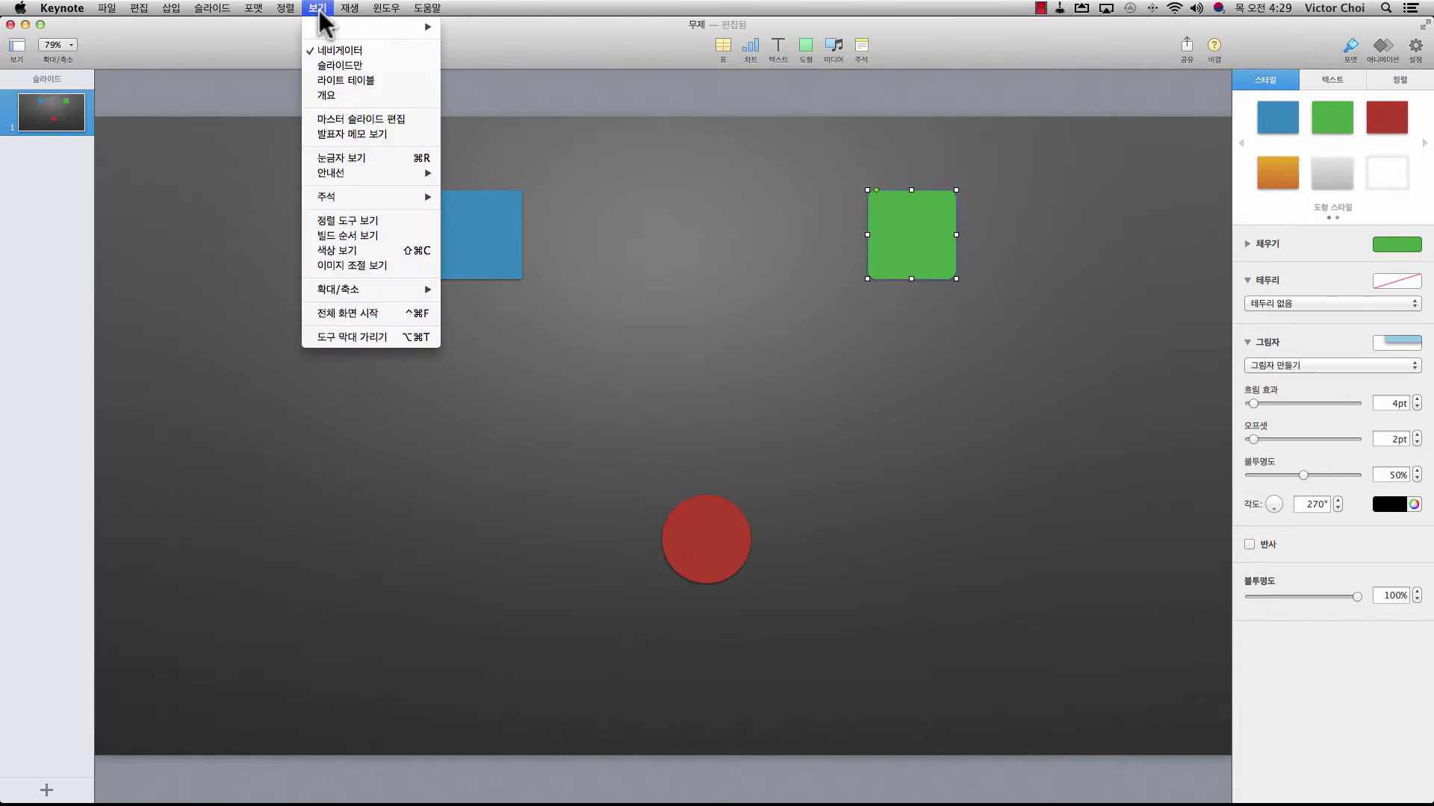
{"action": "mouse_move", "coordinate": [362, 297]}
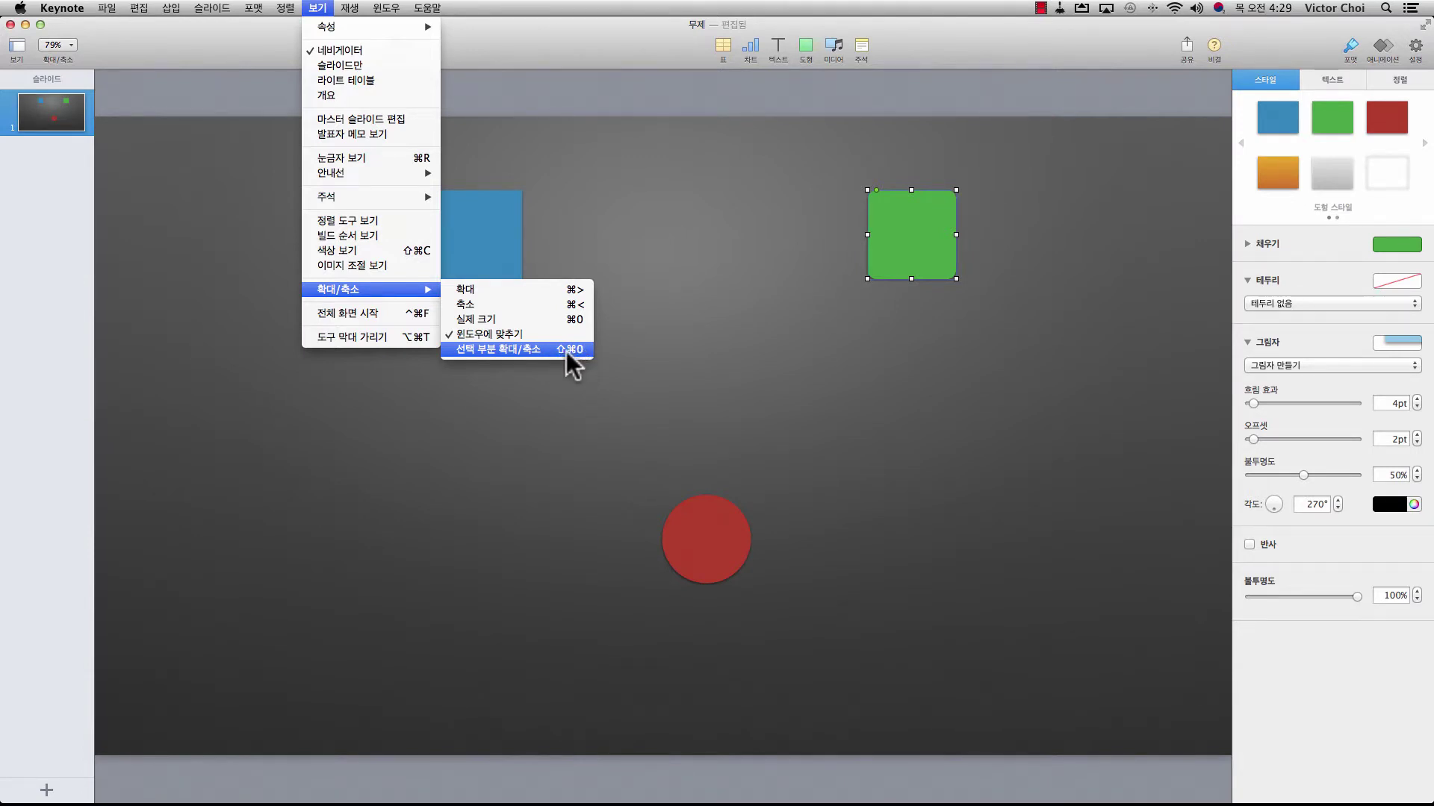
{"action": "left_click", "coordinate": [804, 262]}
{"action": "key", "text": "shift+super+0"}
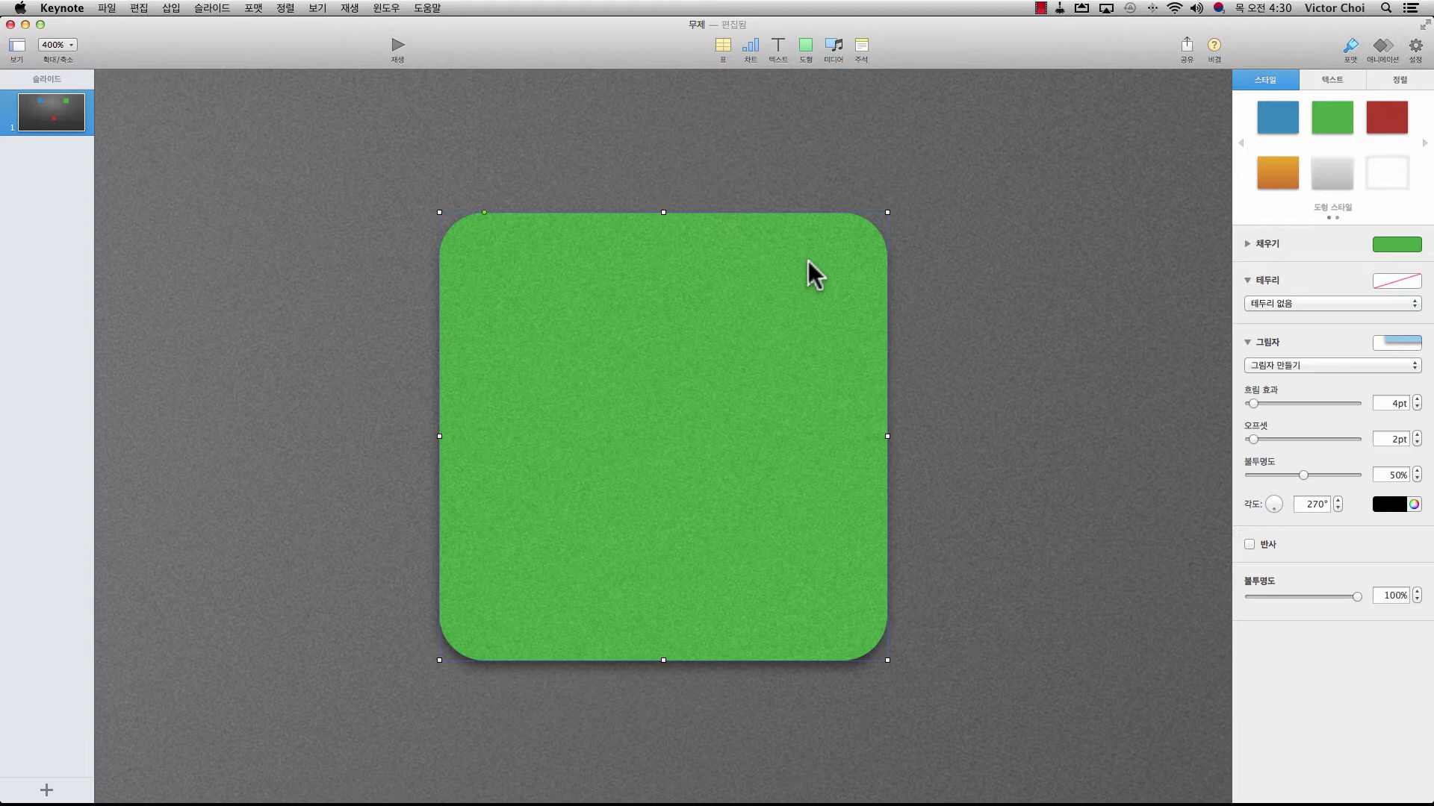
{"action": "left_click", "coordinate": [67, 45]}
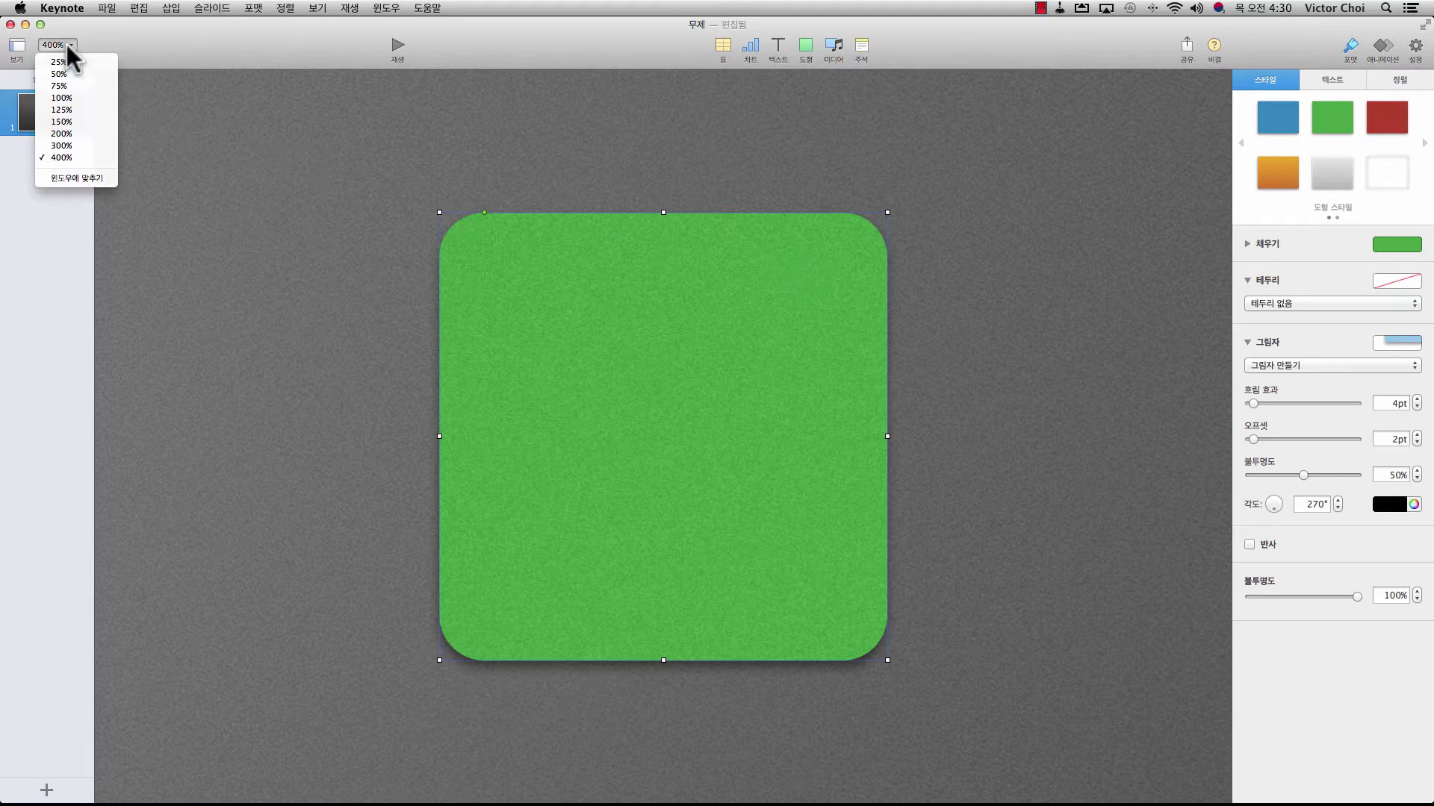
{"action": "left_click", "coordinate": [66, 95]}
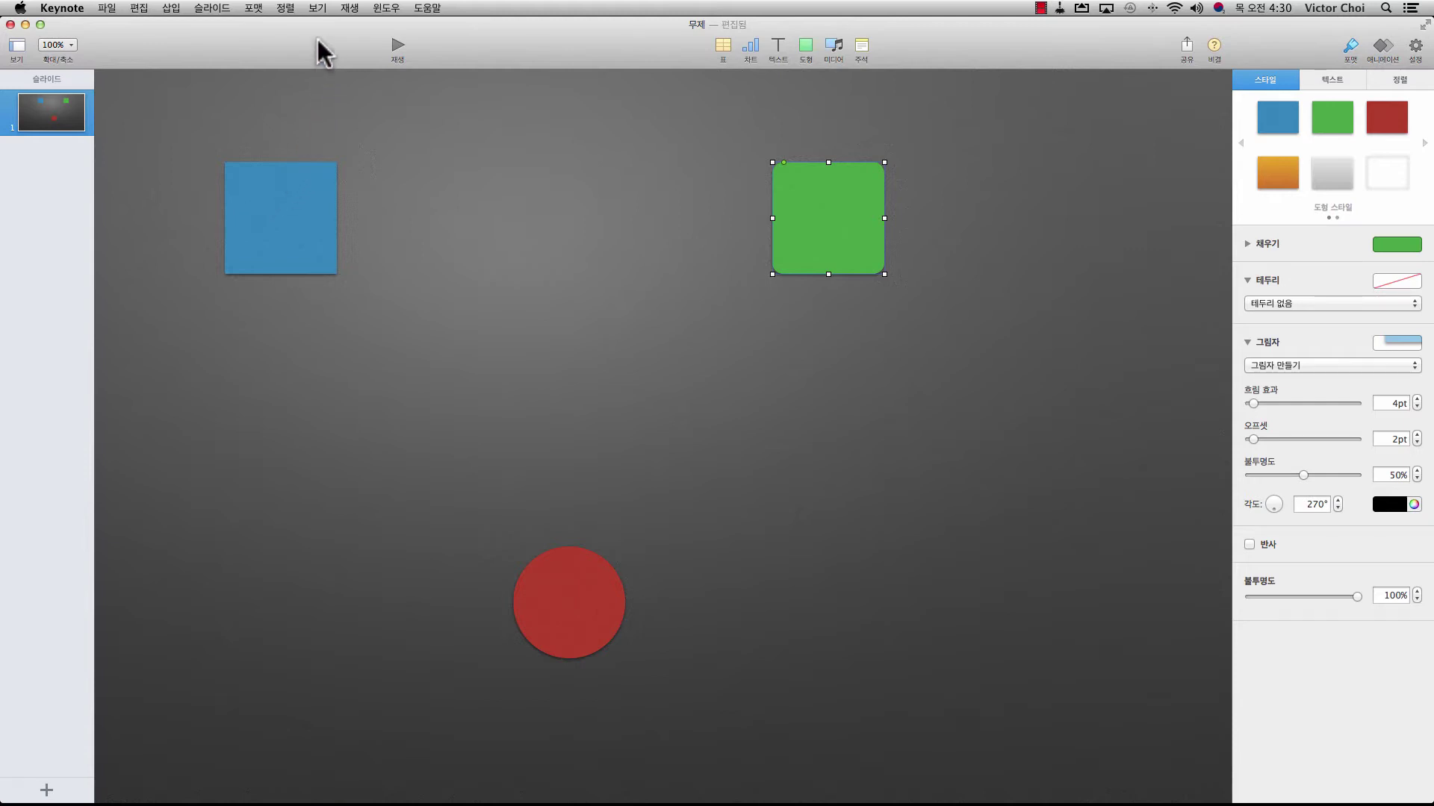
- Zoom the view to the selected red circle and return the slide to actual size
{"action": "left_click", "coordinate": [317, 8]}
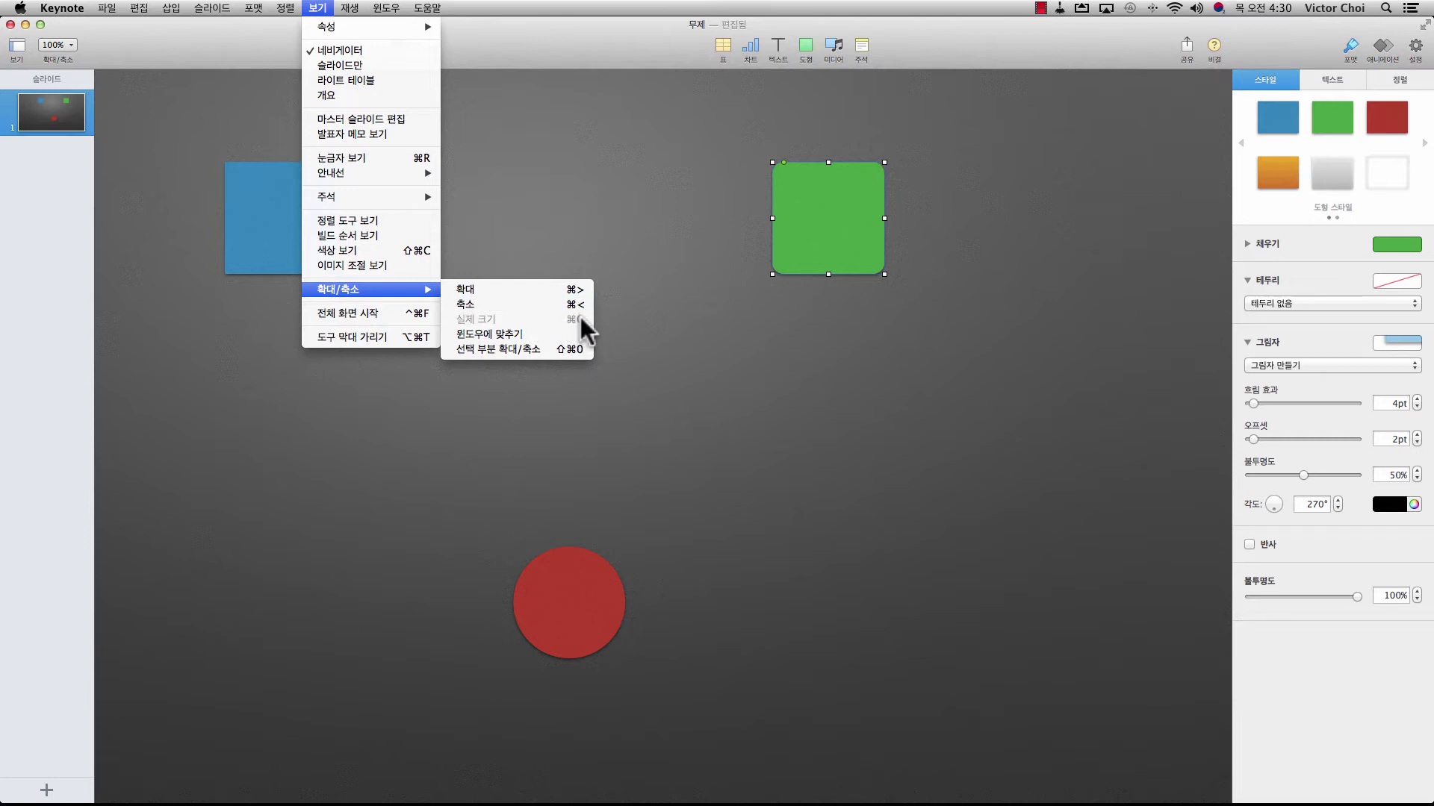
{"action": "left_click", "coordinate": [568, 254]}
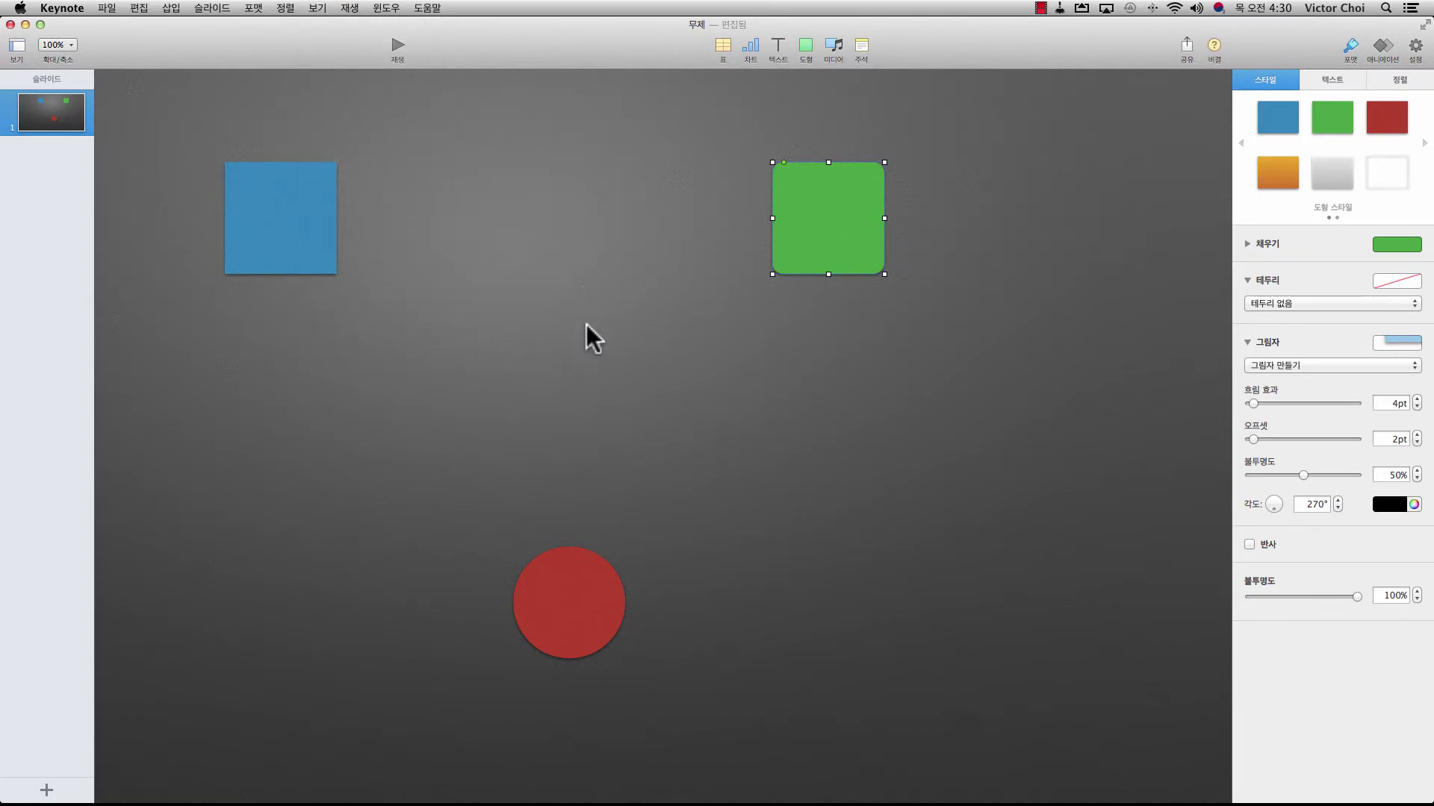
{"action": "left_click", "coordinate": [571, 586]}
{"action": "key", "text": "shift+super+0"}
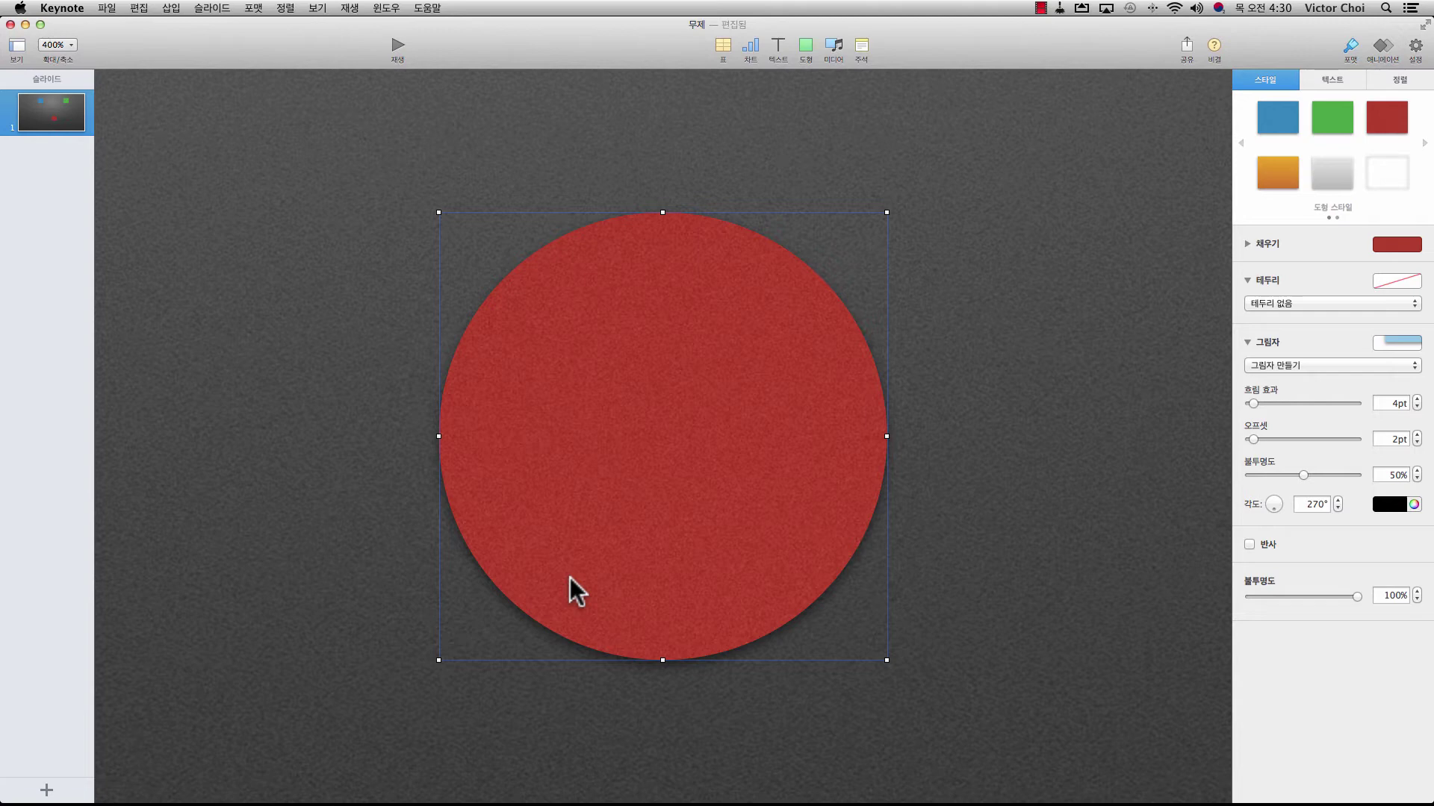
{"action": "key", "text": "super+0"}
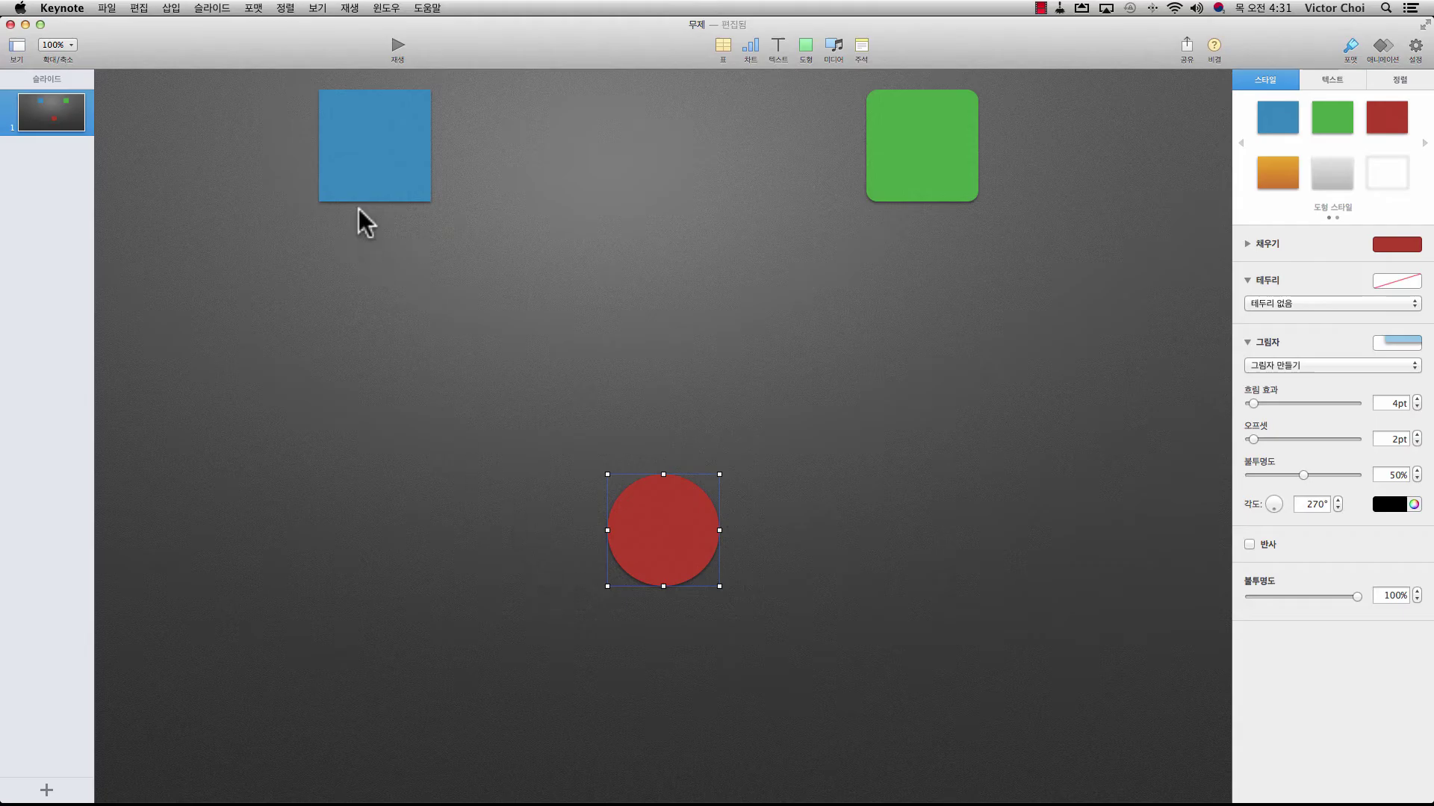
- Zoom the view to the selected blue square and return the slide to actual size
{"action": "left_click", "coordinate": [353, 156]}
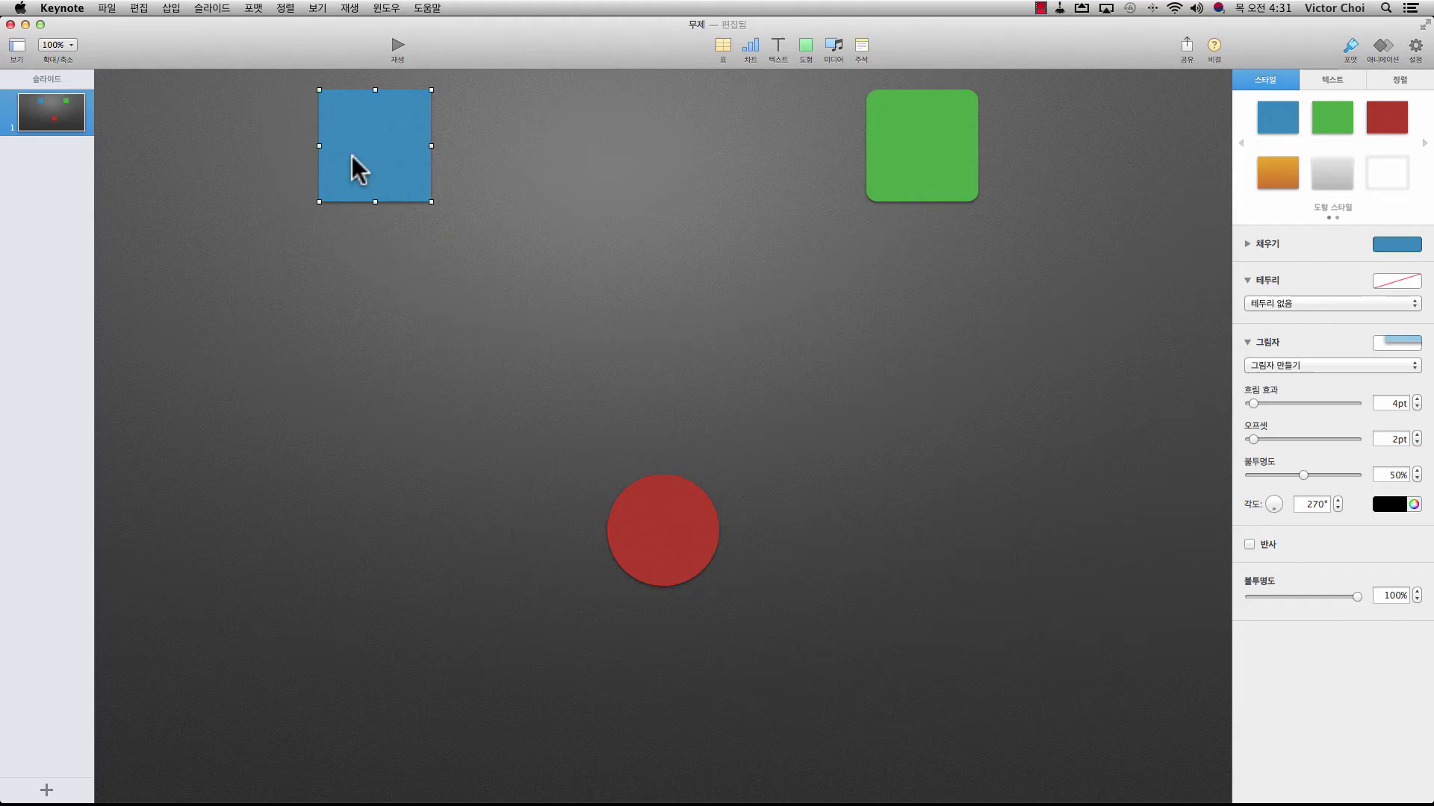
{"action": "key", "text": "shift+super+0"}
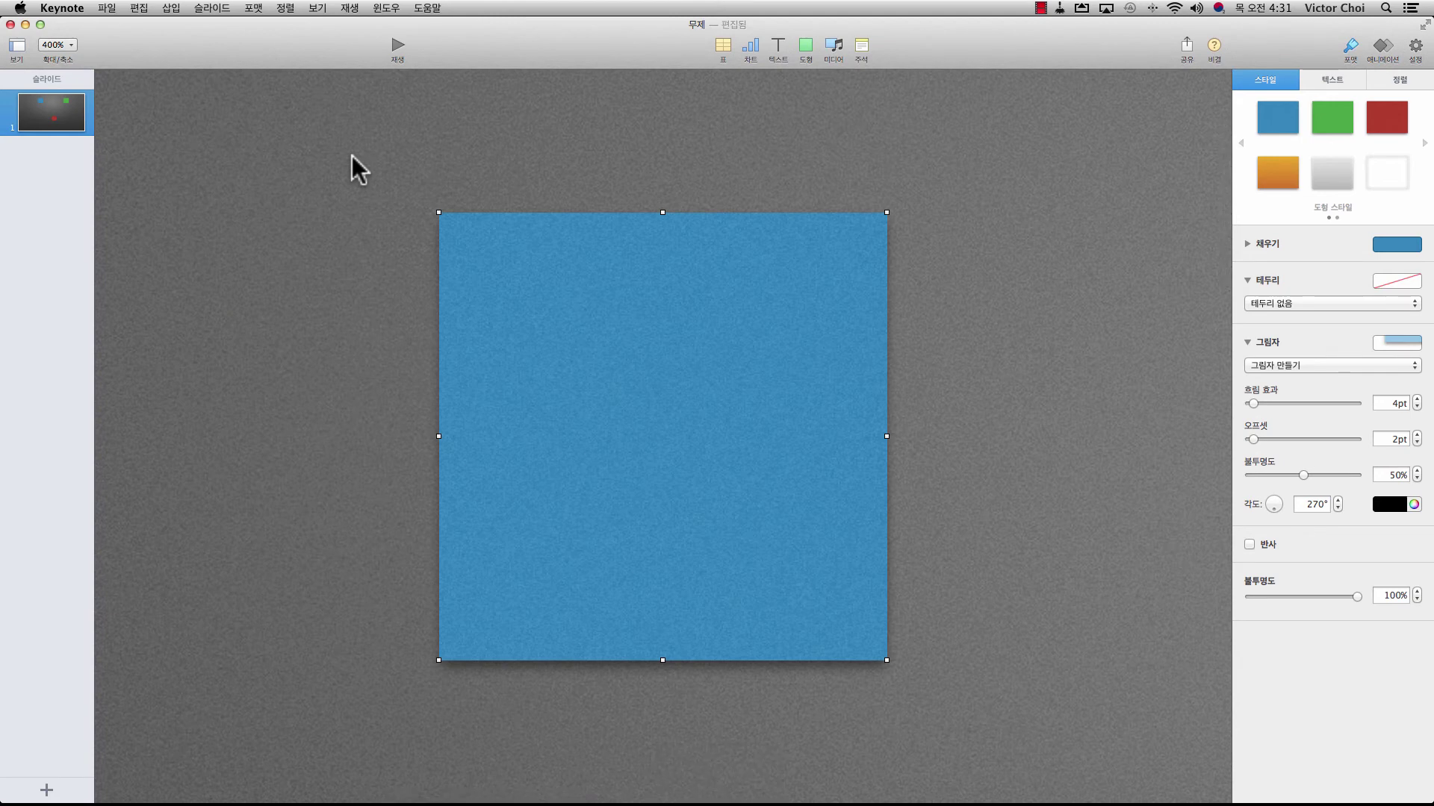
{"action": "key", "text": "super+0"}
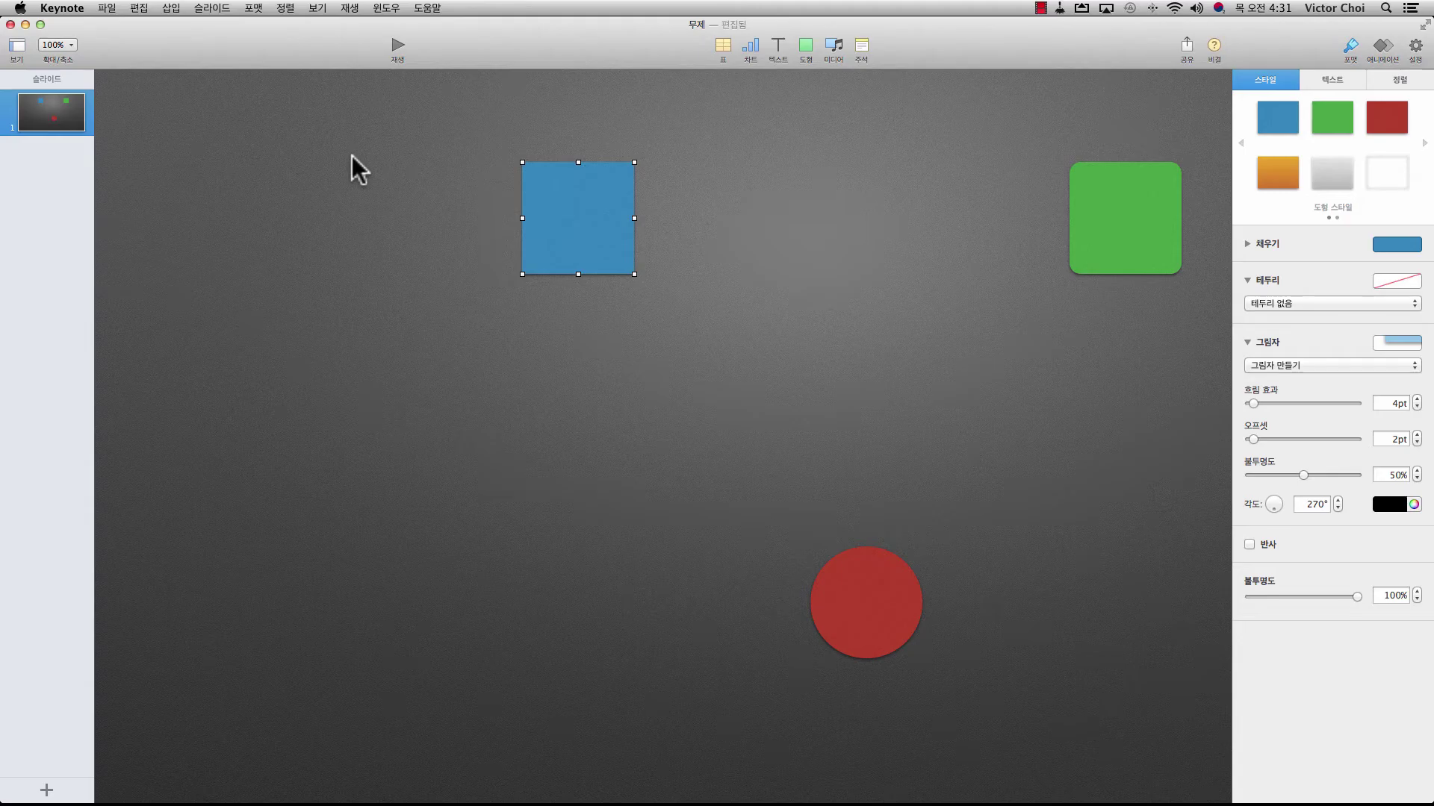
- Zoom the view to the selected green rounded square and return the slide to actual size
{"action": "left_click", "coordinate": [1110, 181]}
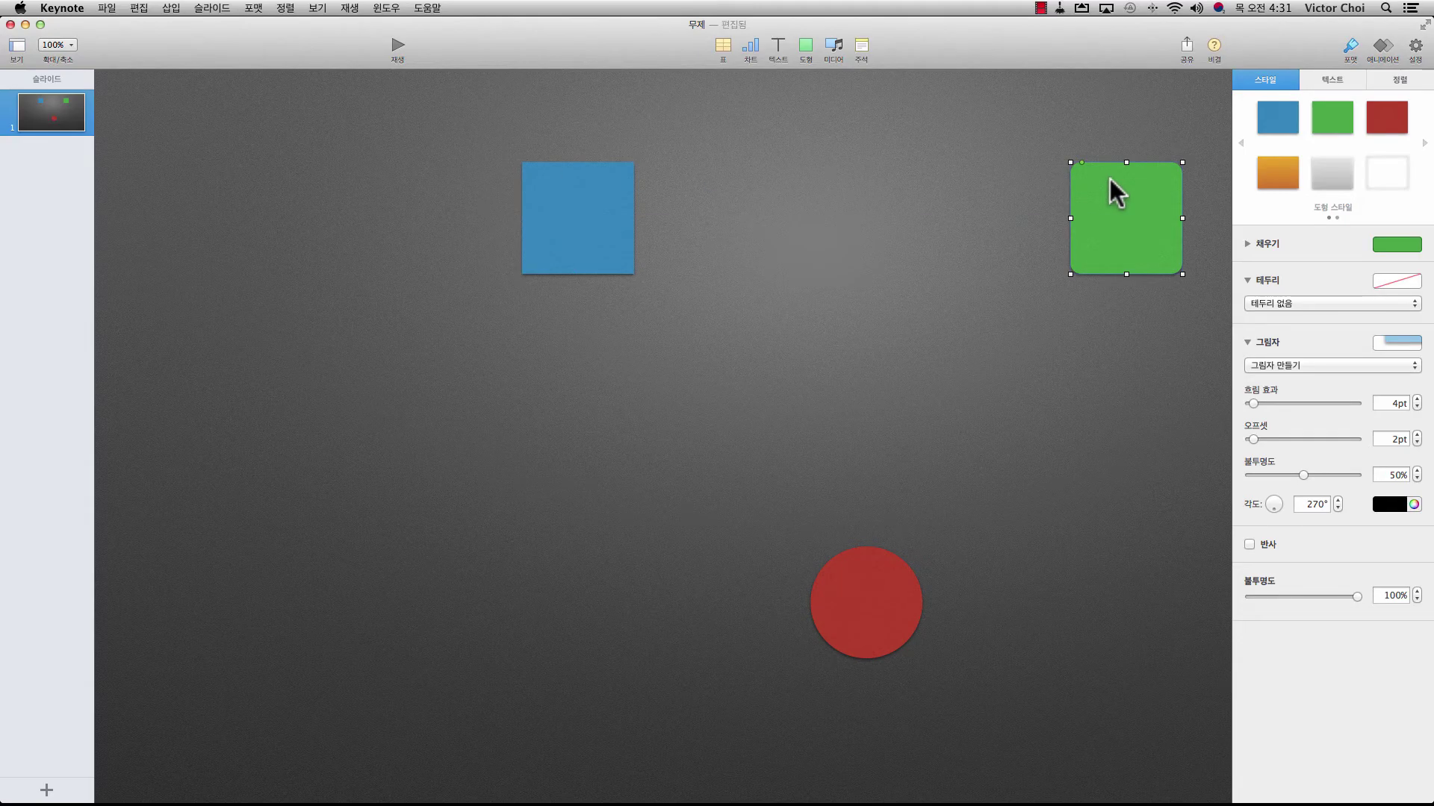
{"action": "key", "text": "shift+super+0"}
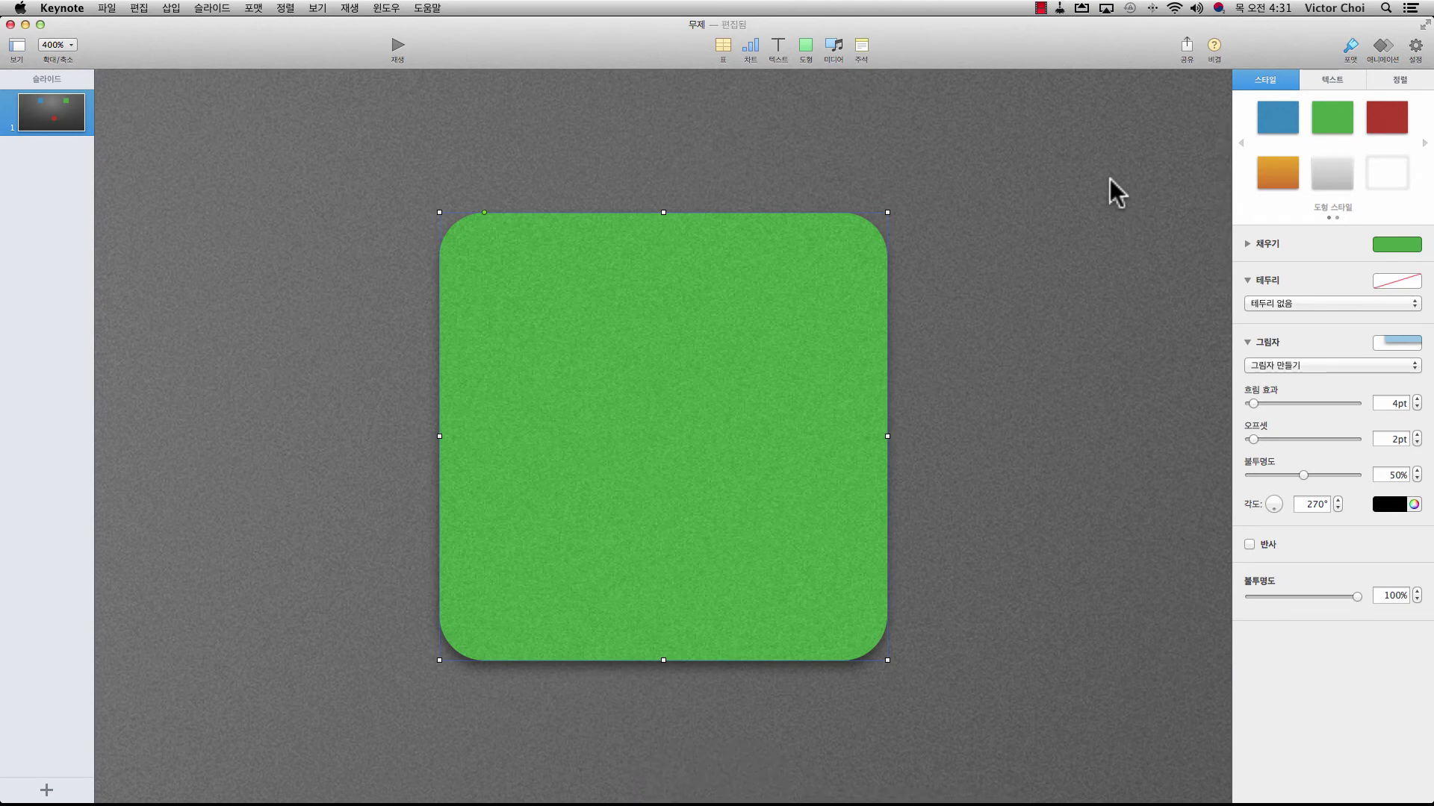
{"action": "key", "text": "super+0"}
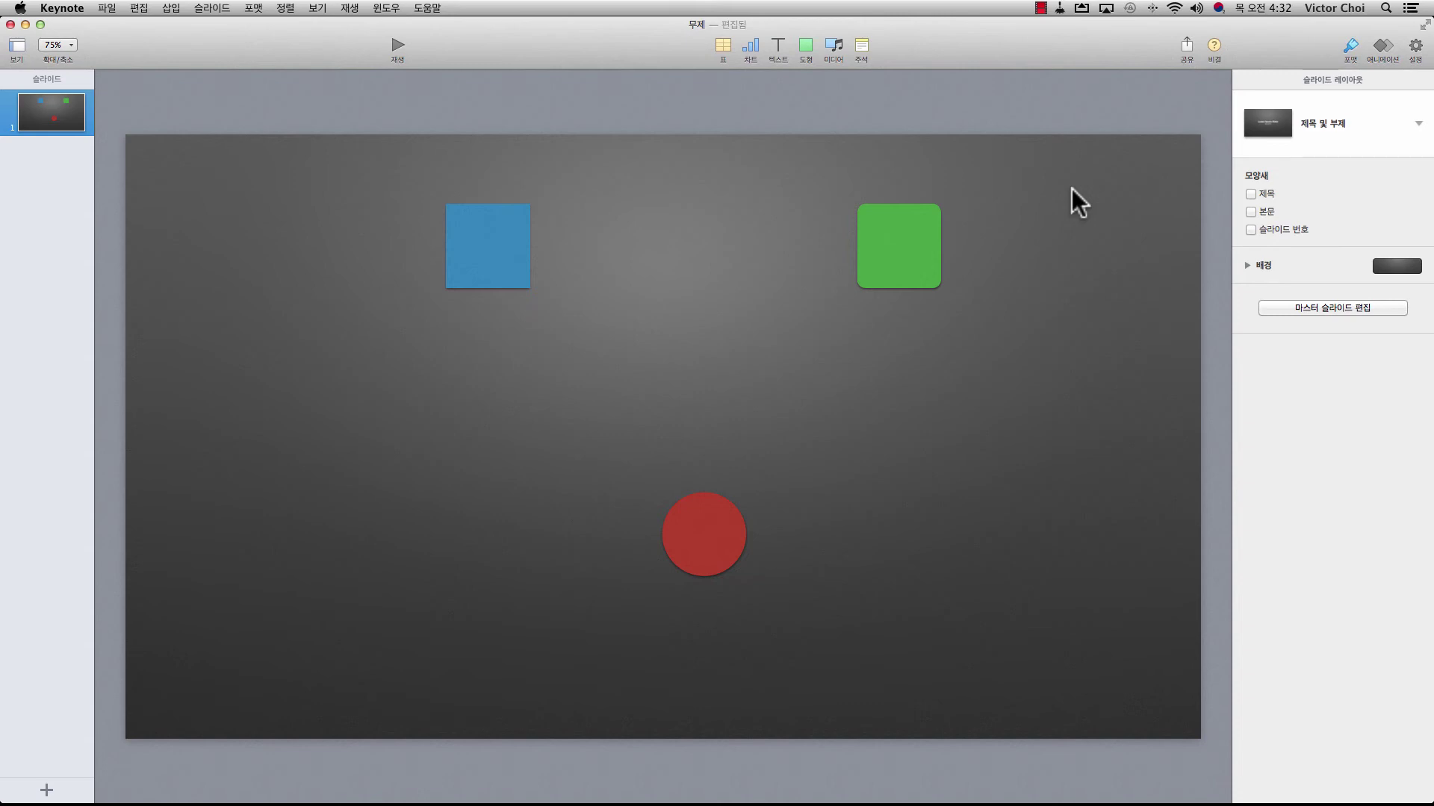
- Set the slide zoom to the 200% preset and change it to 125%
{"action": "left_click", "coordinate": [69, 43]}
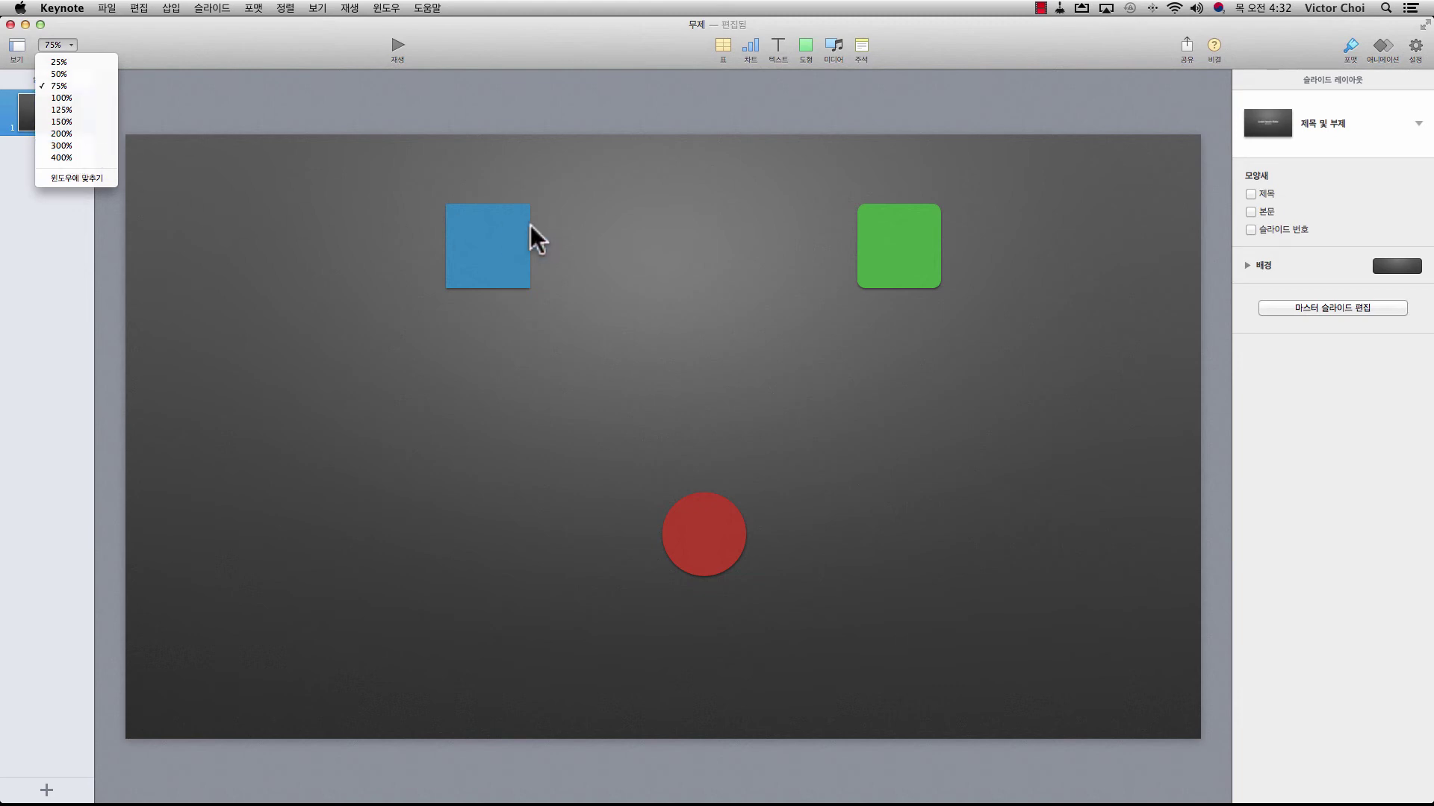
{"action": "left_click", "coordinate": [96, 133]}
{"action": "left_click", "coordinate": [74, 44]}
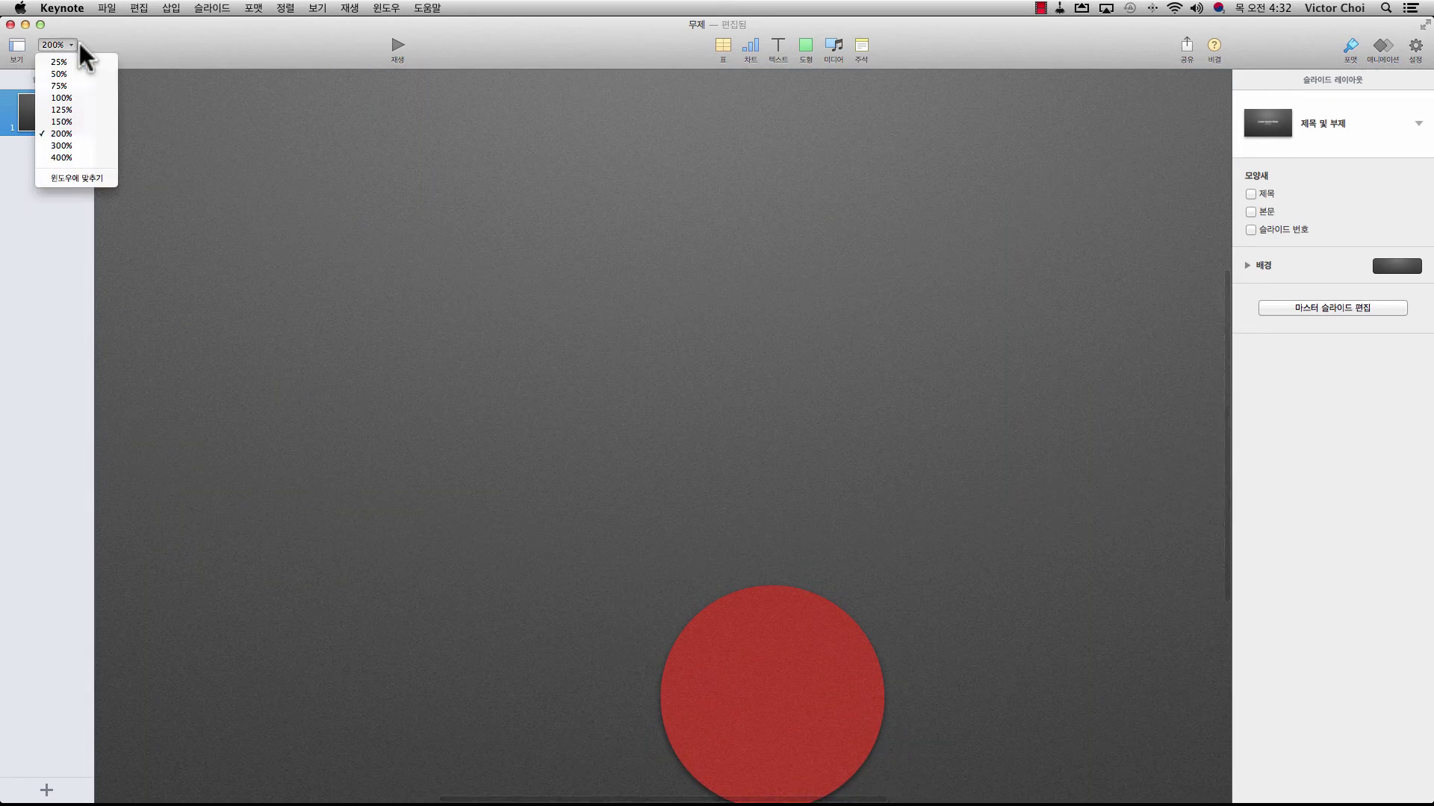
{"action": "left_click", "coordinate": [77, 109]}
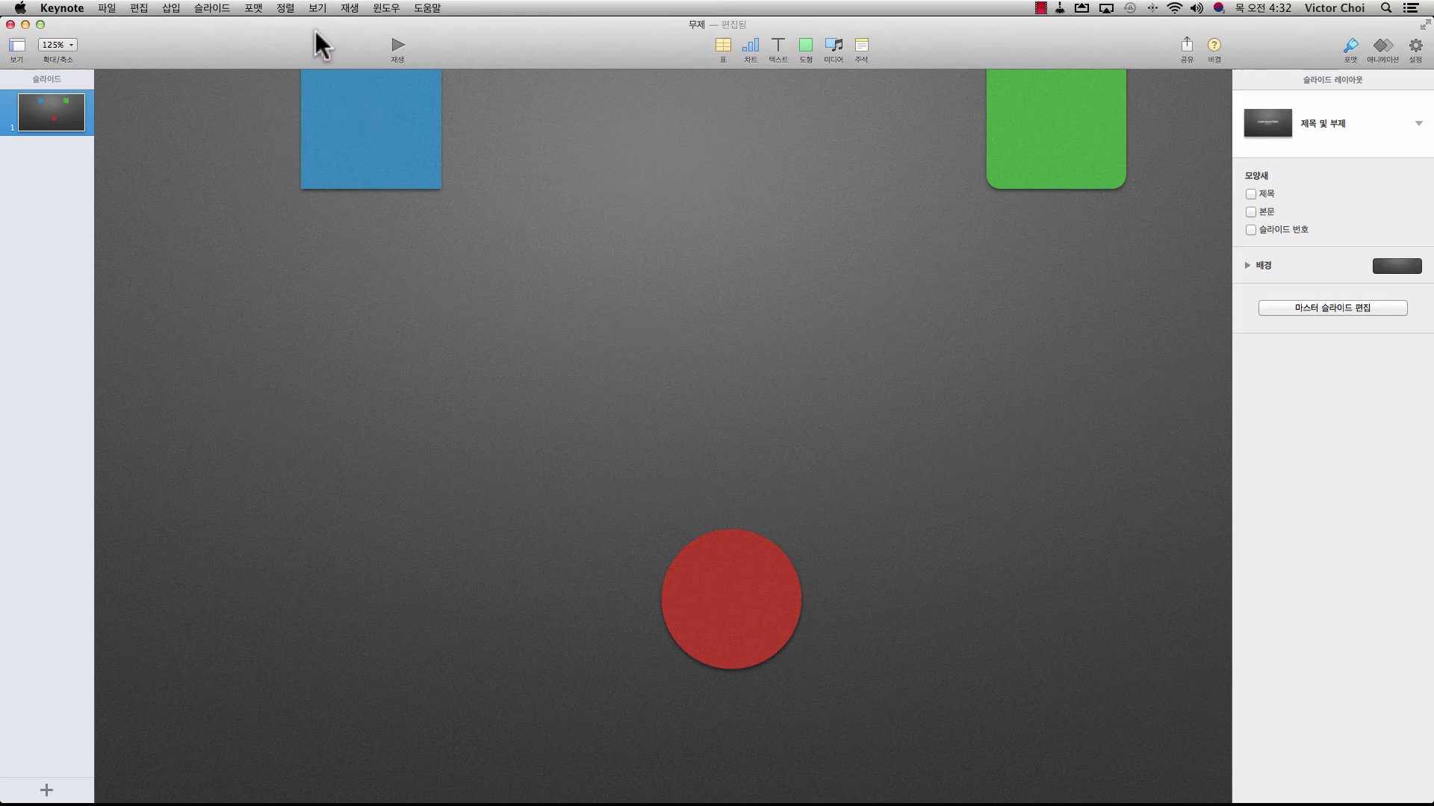
- Review the zoom commands and zoom the slide out in steps from 125% to 25%
{"action": "left_click", "coordinate": [314, 6]}
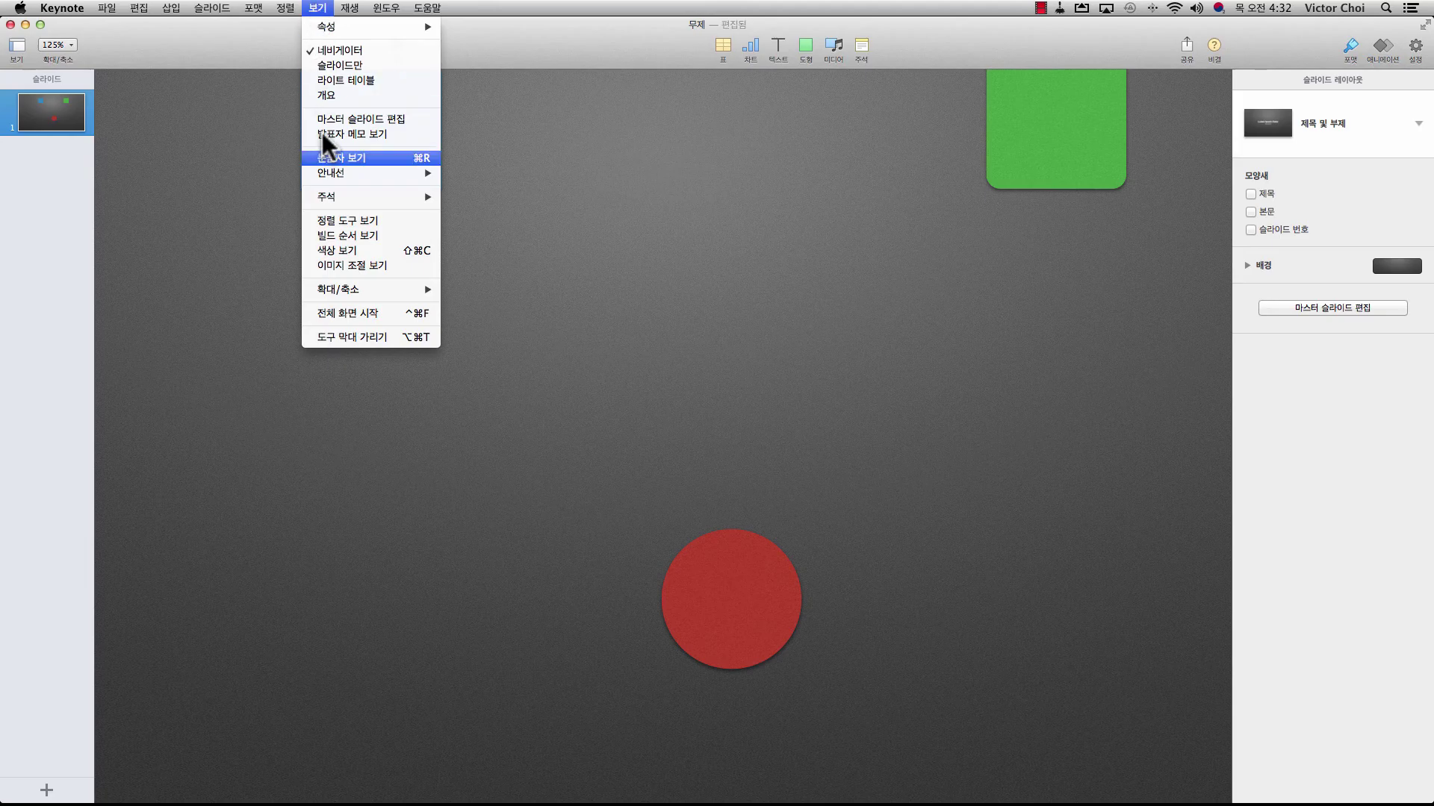
{"action": "mouse_move", "coordinate": [340, 292]}
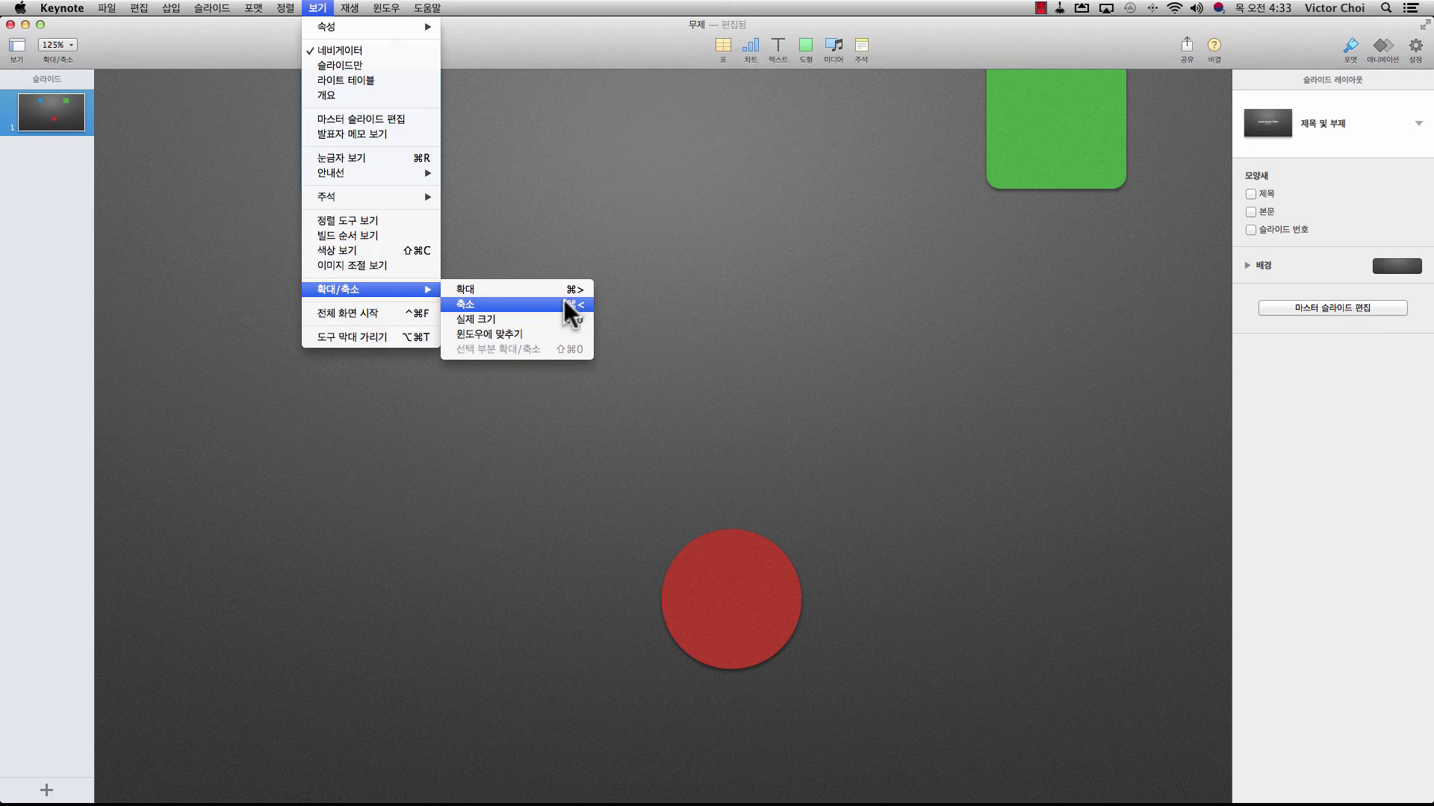
{"action": "left_click", "coordinate": [595, 240]}
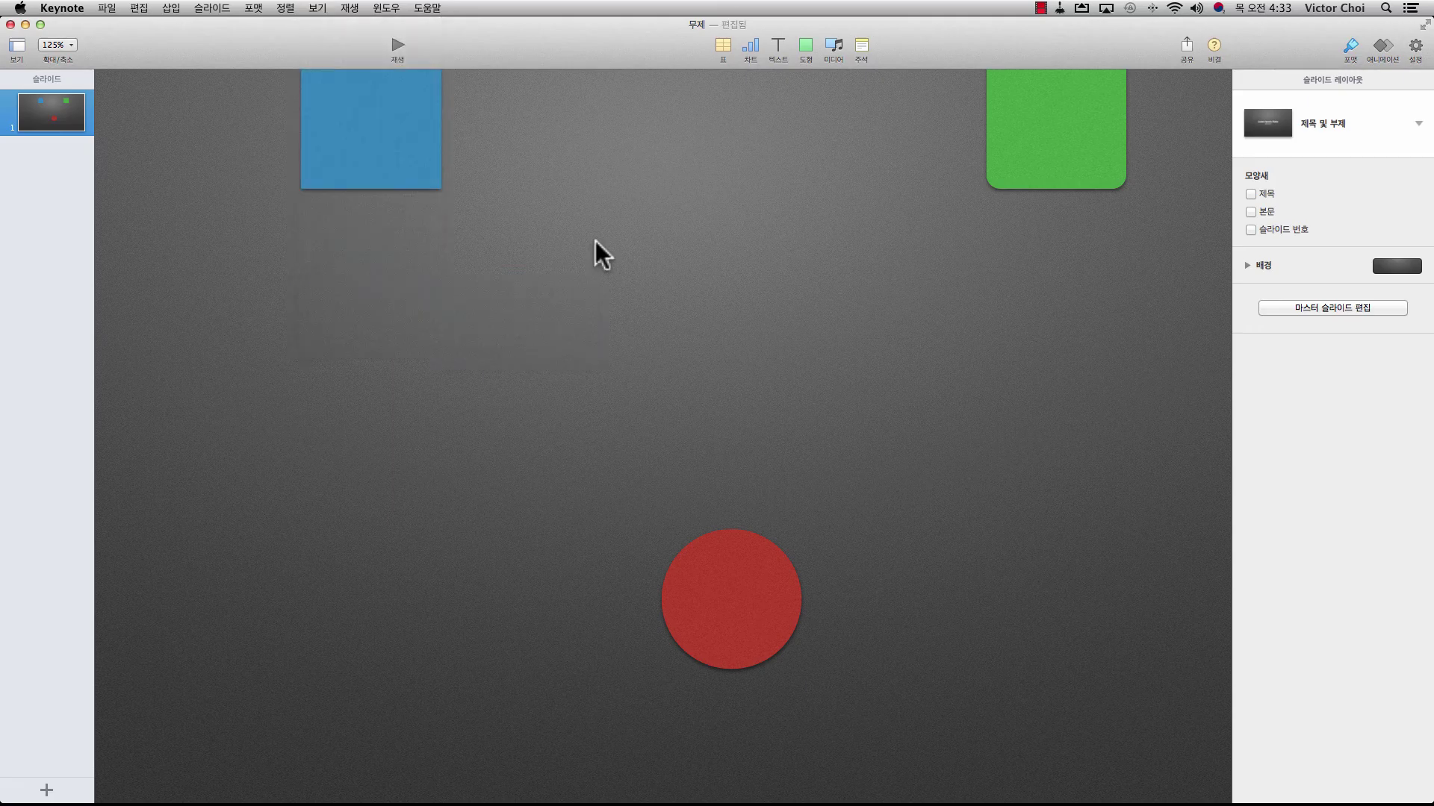
{"action": "key", "text": "super+shift+comma"}
{"action": "key", "text": "super+shift+comma"}
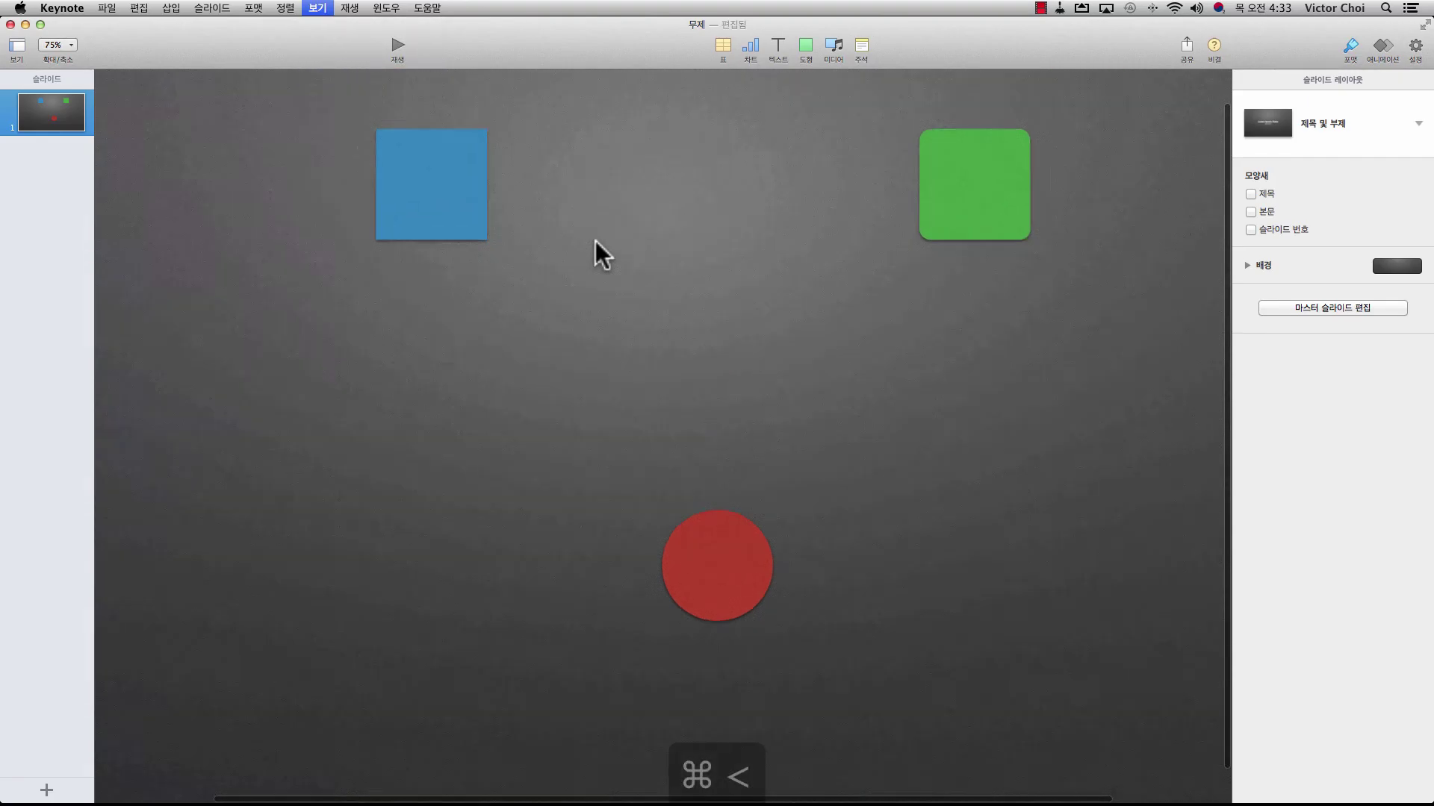
{"action": "key", "text": "super+shift+comma"}
{"action": "key", "text": "super+shift+comma"}
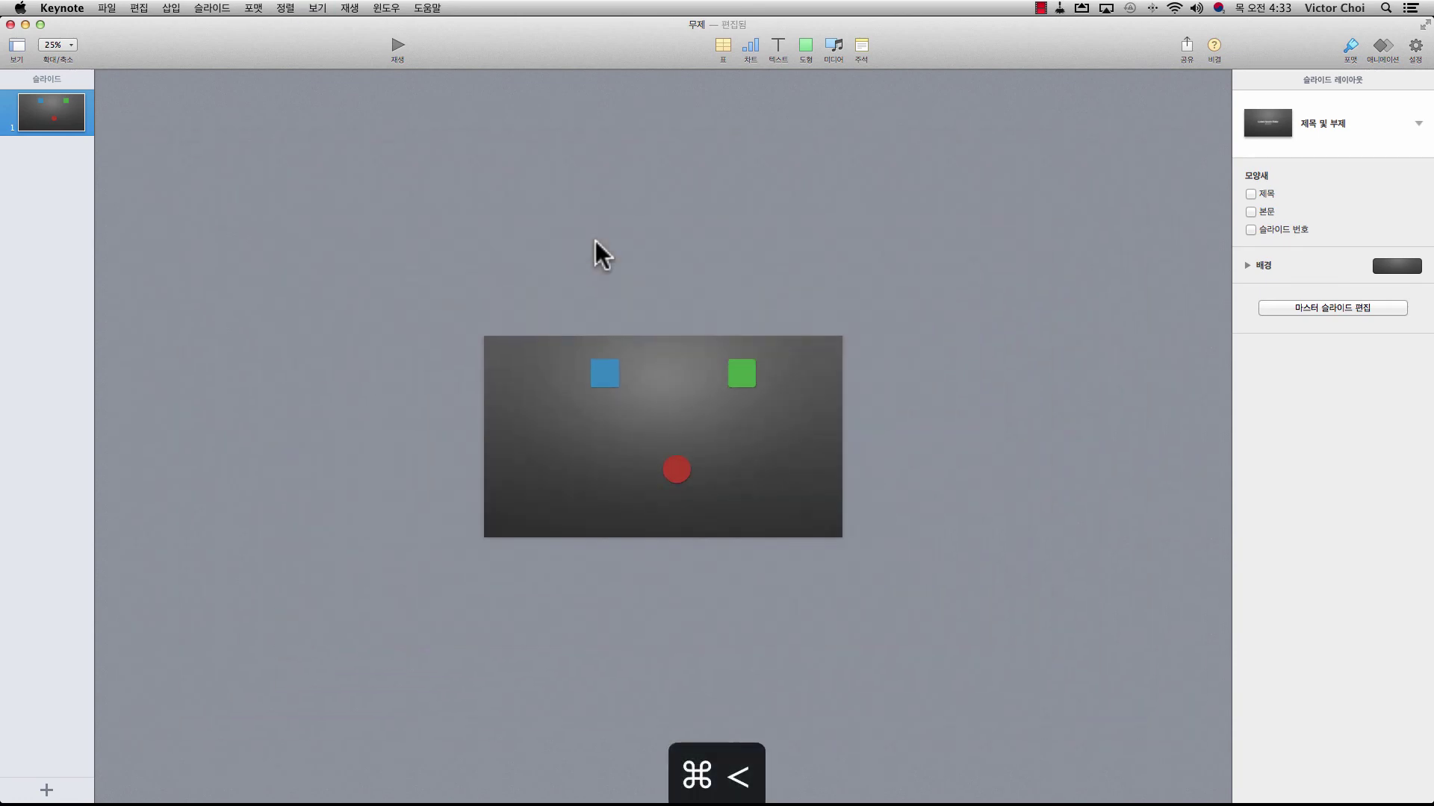
- Zoom the slide in to 75%, alternating single zoom-out and zoom-in steps around that level
{"action": "key", "text": "super+shift+period"}
{"action": "key", "text": "super+shift+period"}
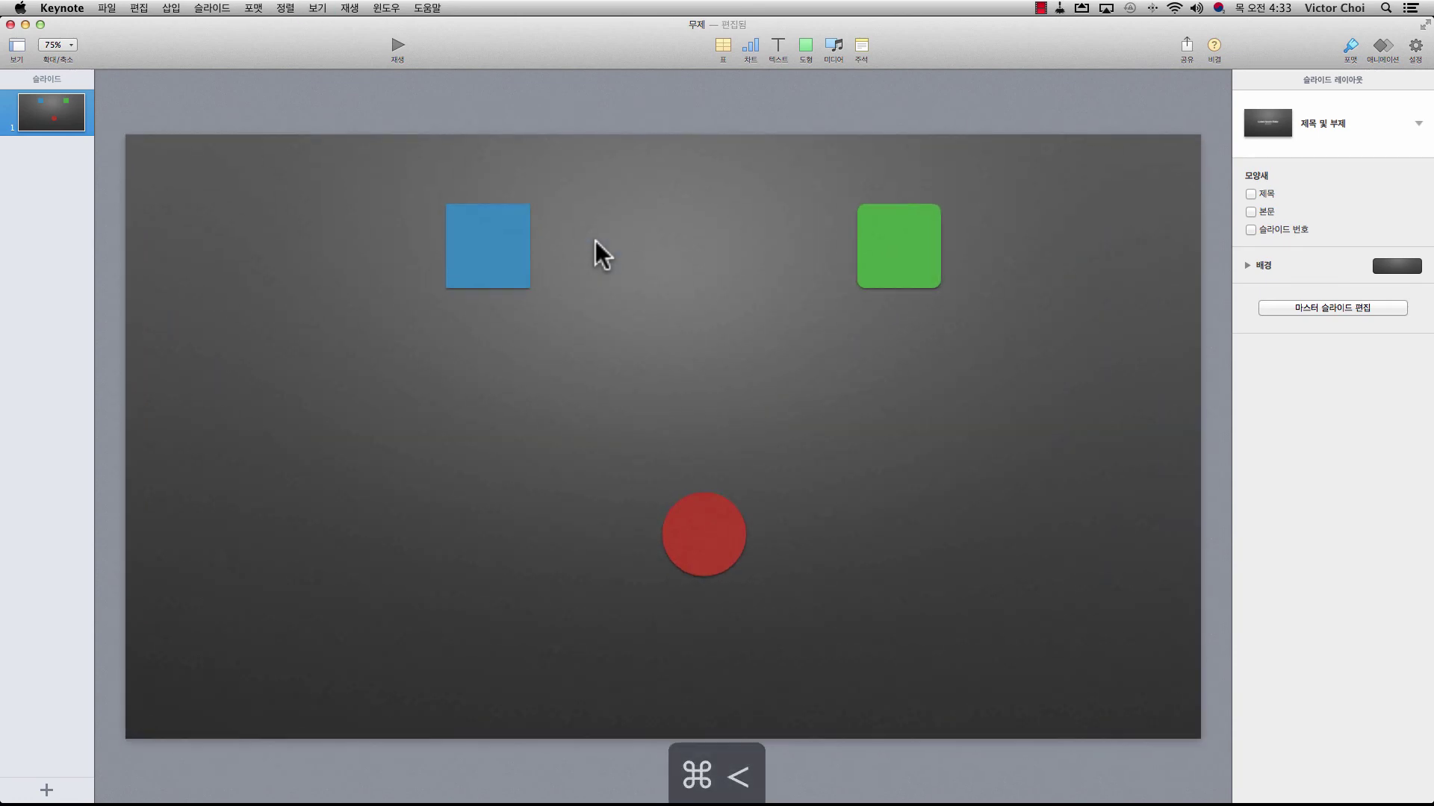
{"action": "key", "text": "super+shift+comma"}
{"action": "key", "text": "super+shift+period"}
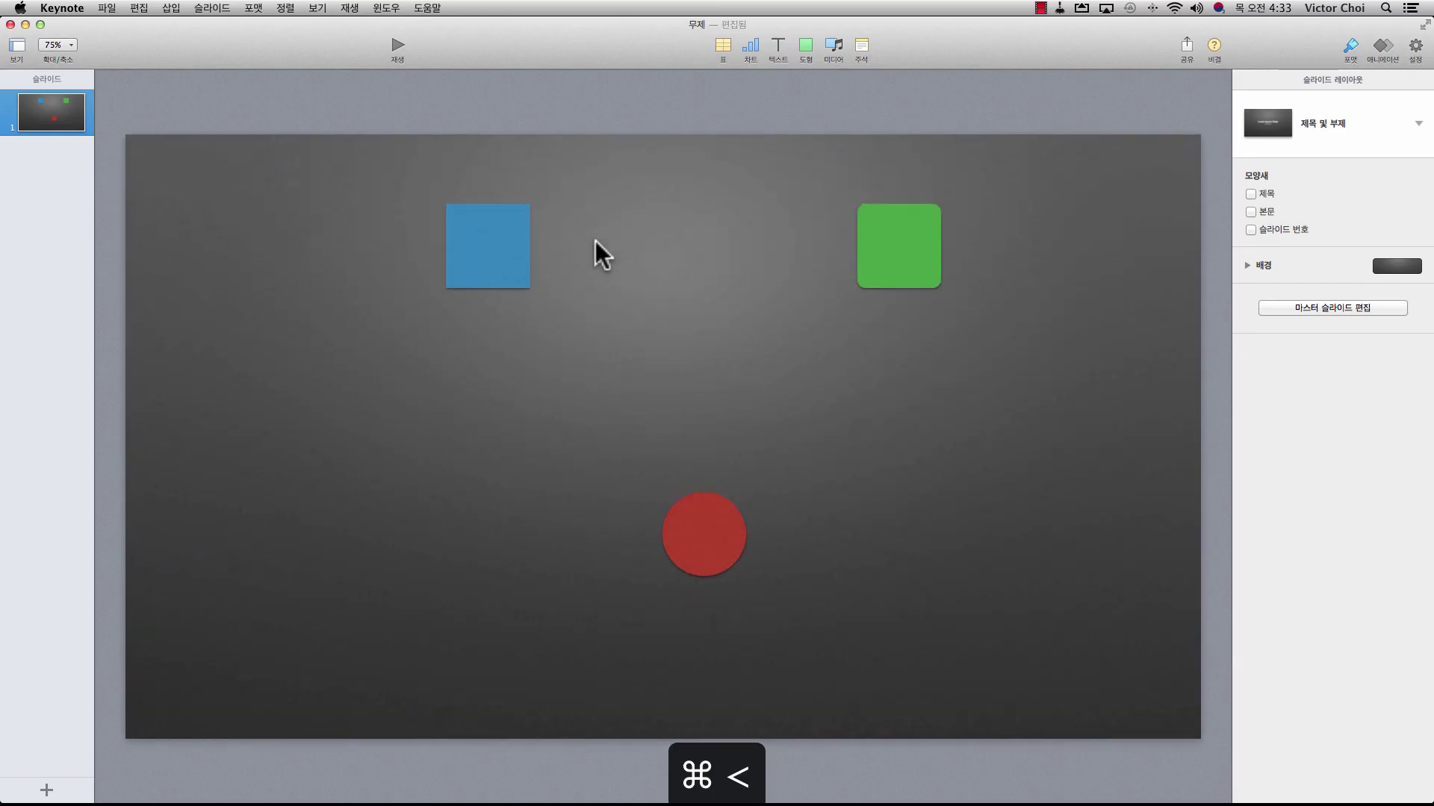
{"action": "key", "text": "super+shift+comma"}
{"action": "key", "text": "super+shift+period"}
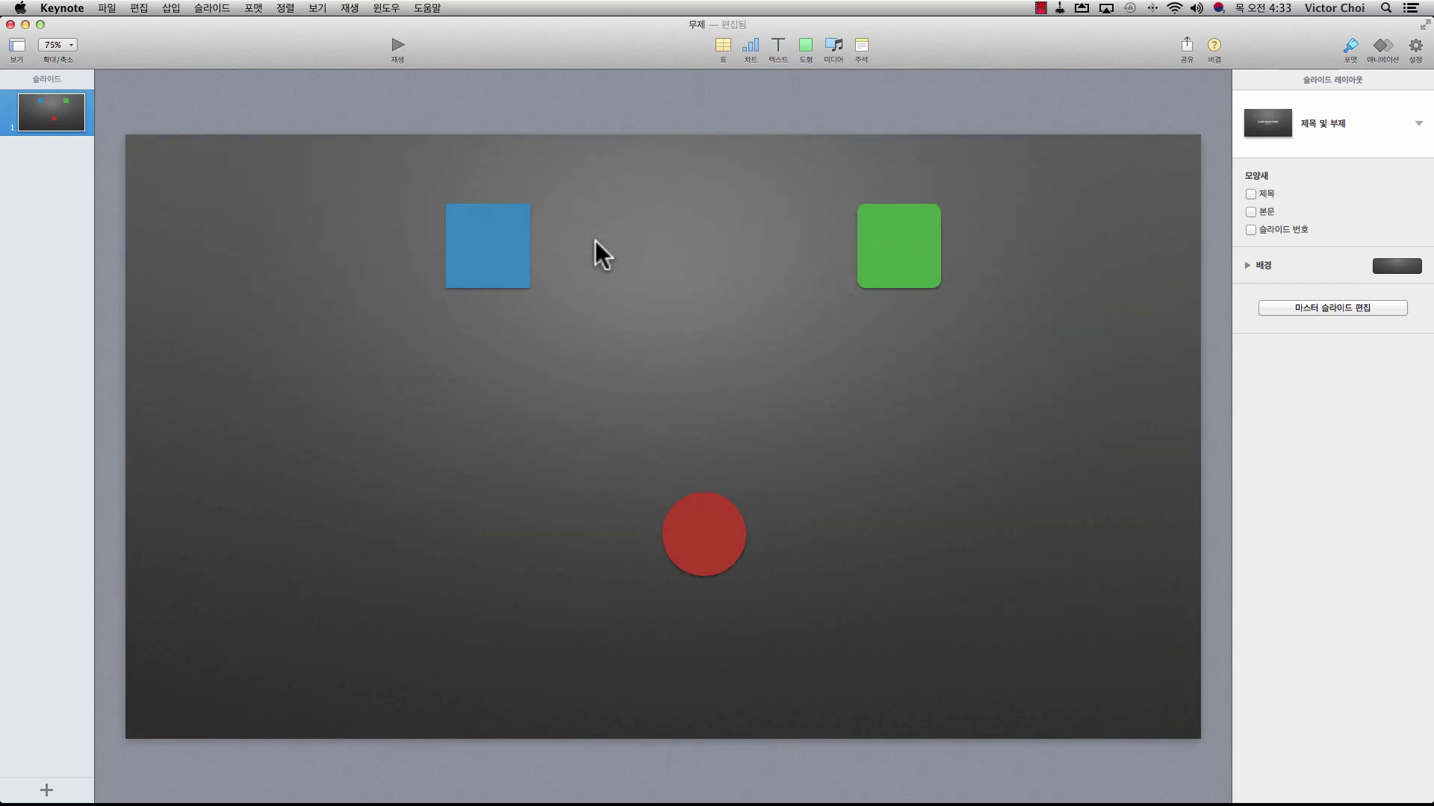